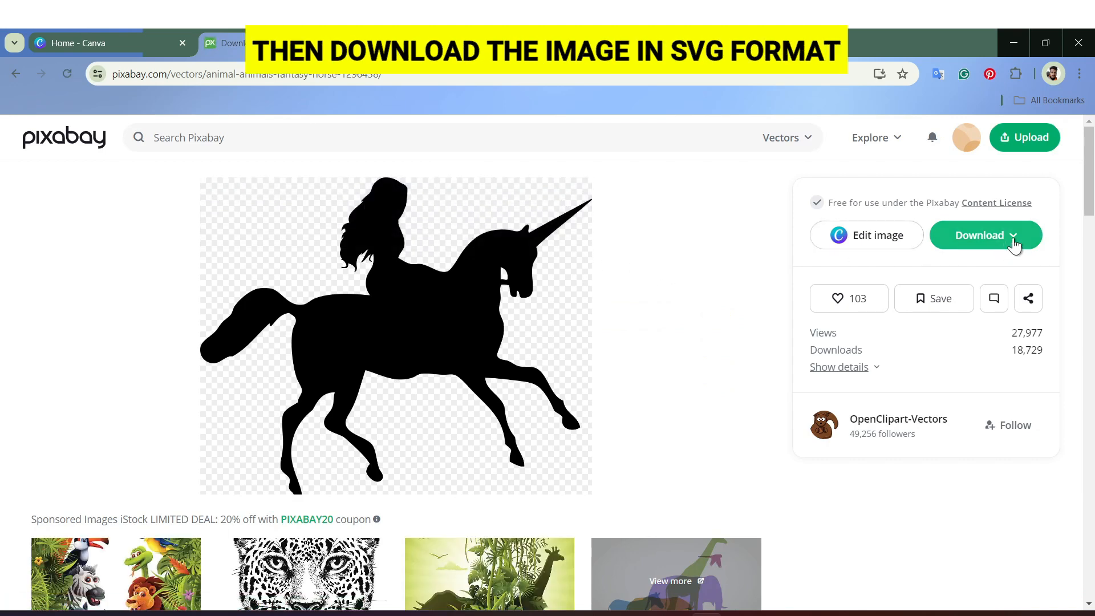
Download the unicorn rider silhouette from Pixabay as an SVG vector graphic
click(1014, 244)
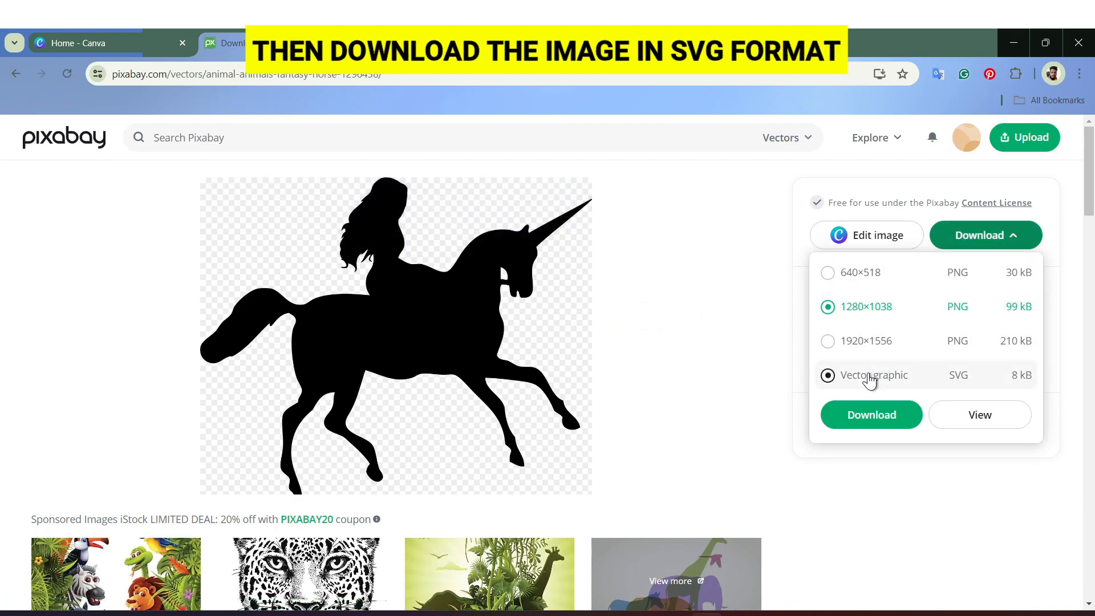
click(869, 379)
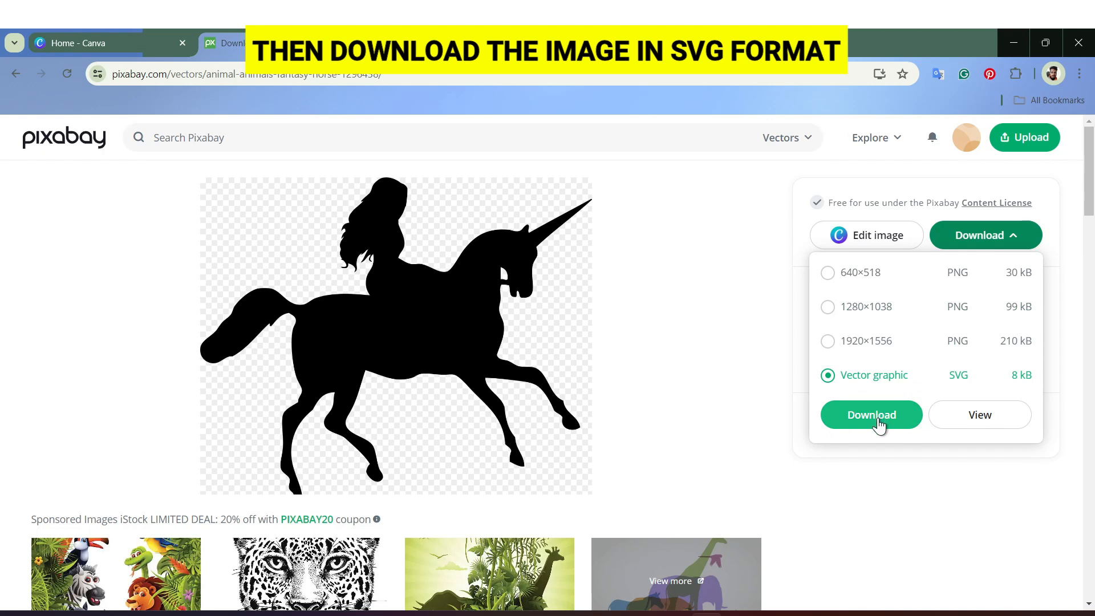
click(877, 419)
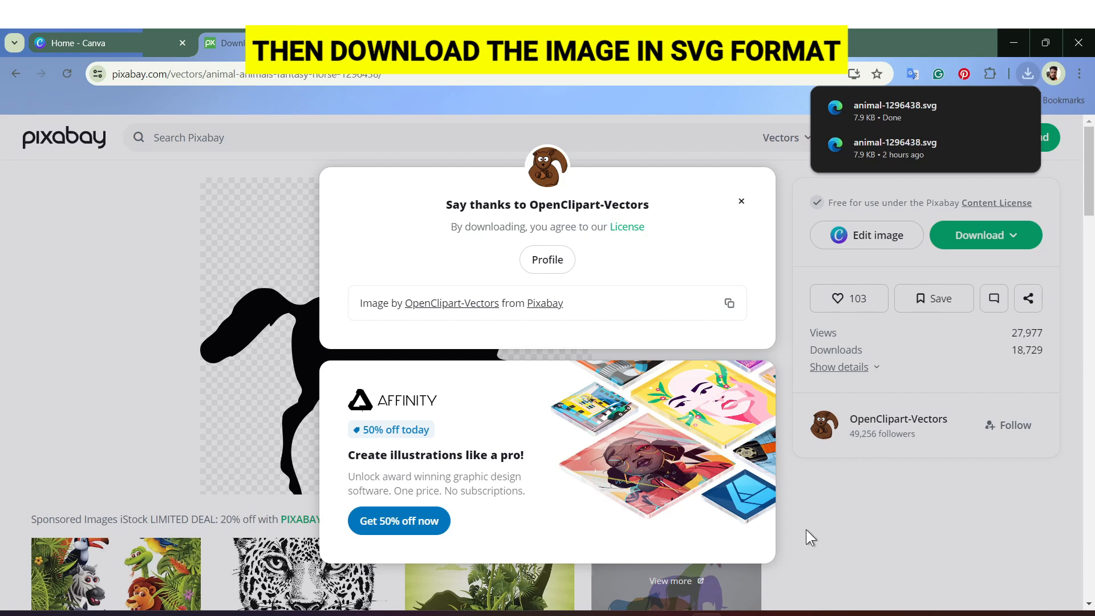
Switch to PowerPoint, create a blank presentation and delete the title and subtitle placeholders from its slide
key(super)
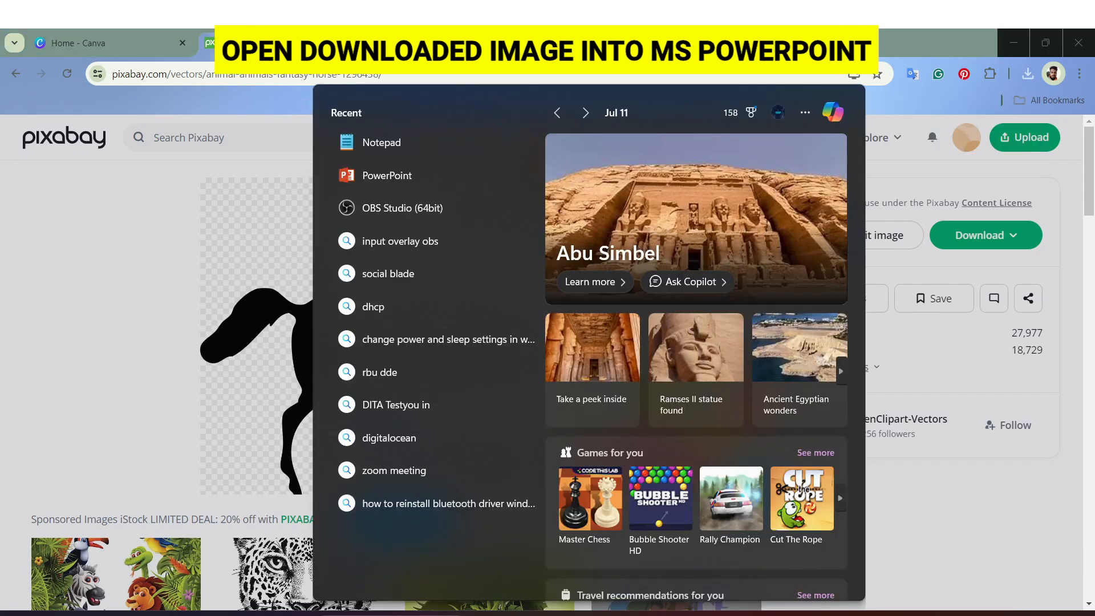
click(380, 169)
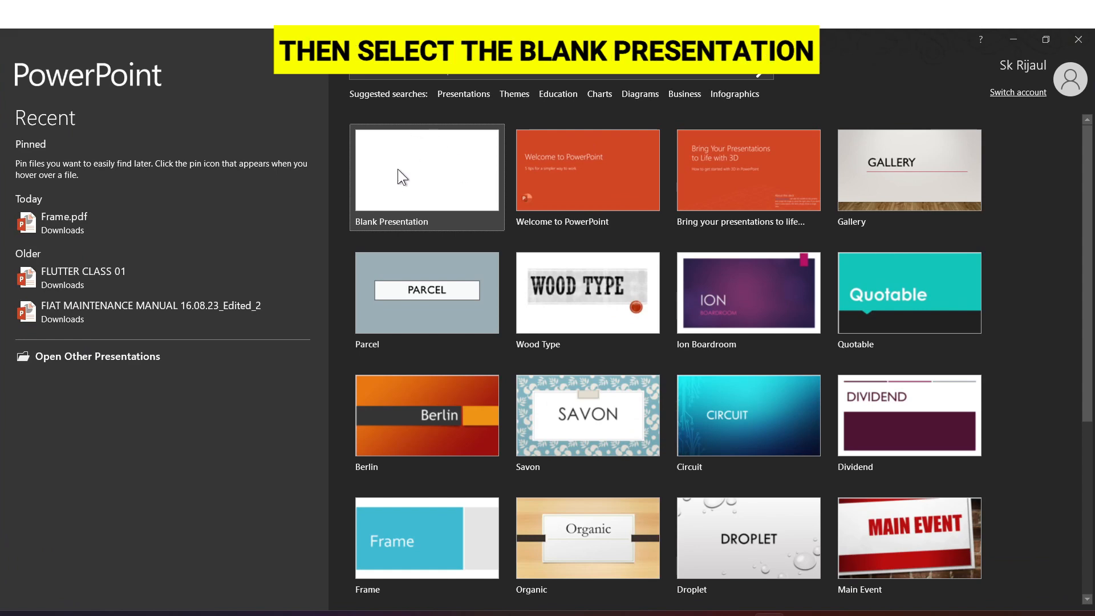
click(396, 186)
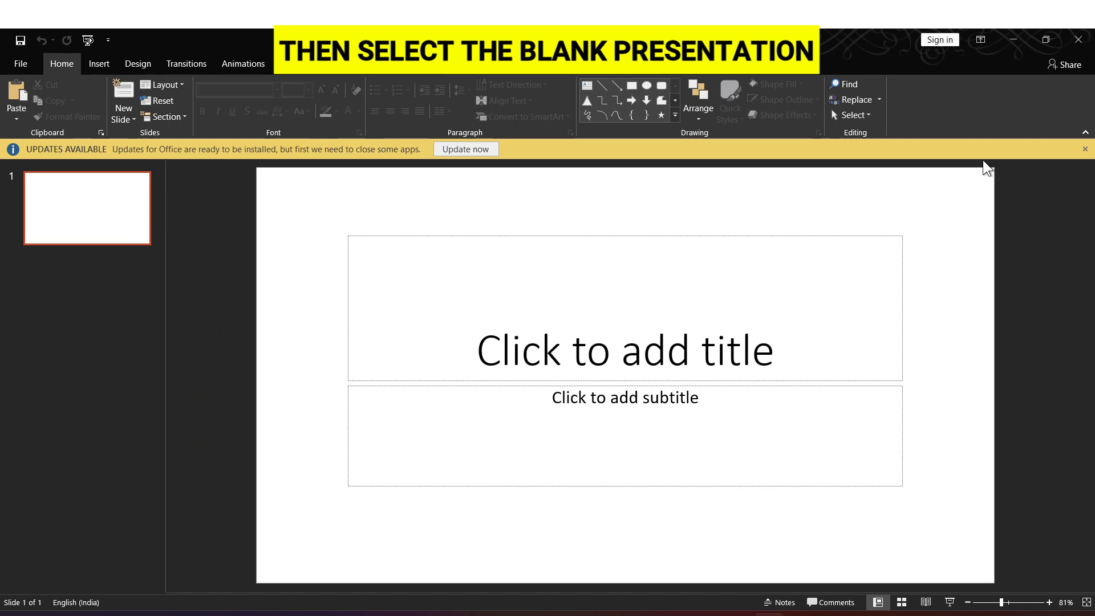
drag(953, 204, 327, 548)
key(Delete)
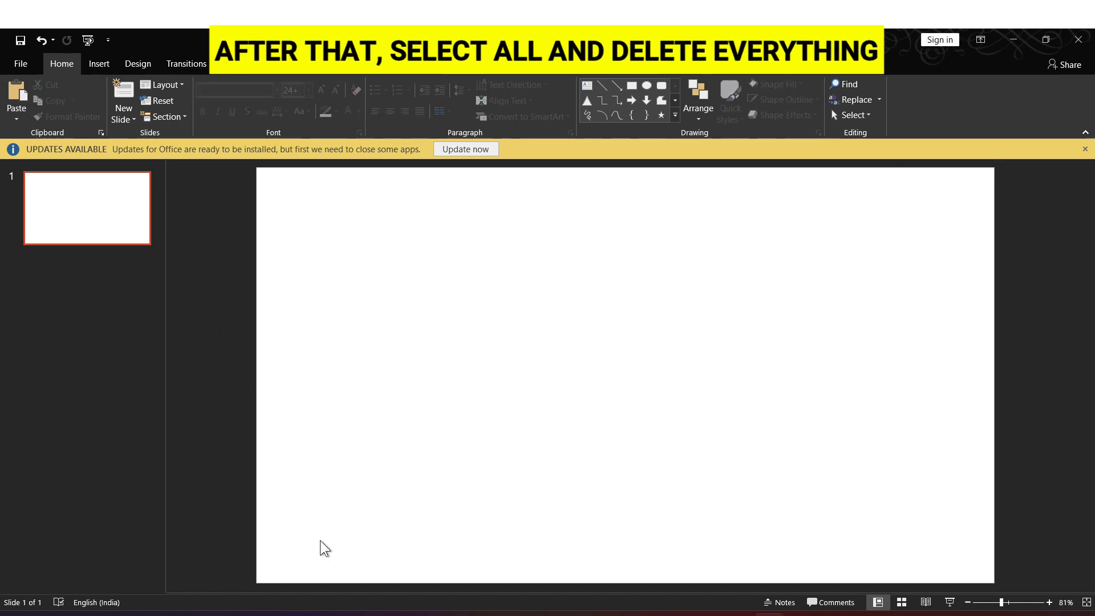
Insert the picture animal-1296438 from the Downloads folder onto the empty slide
click(107, 64)
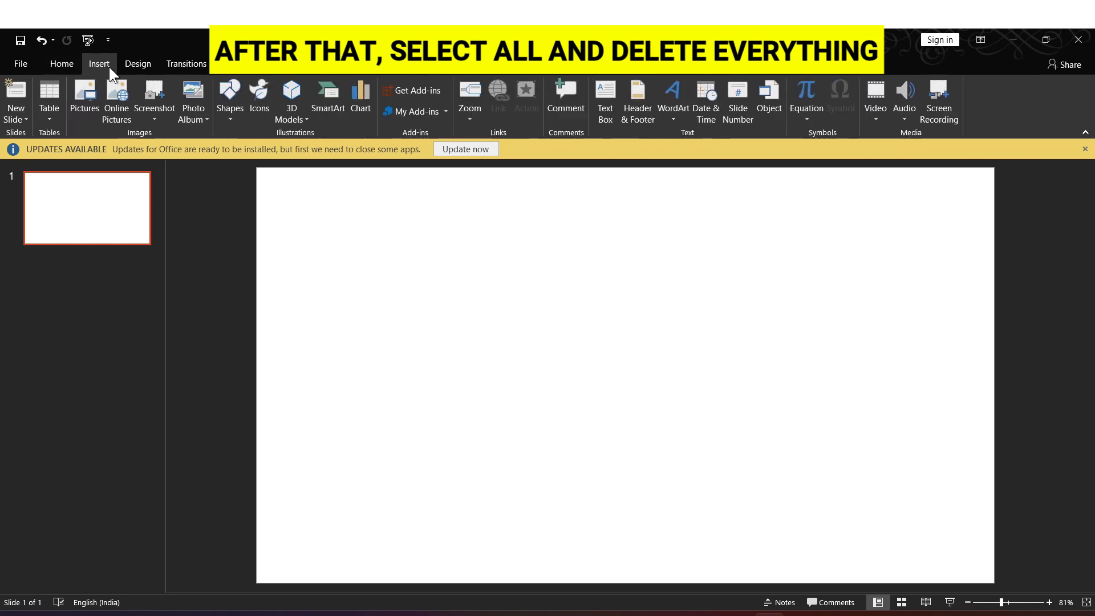
click(89, 112)
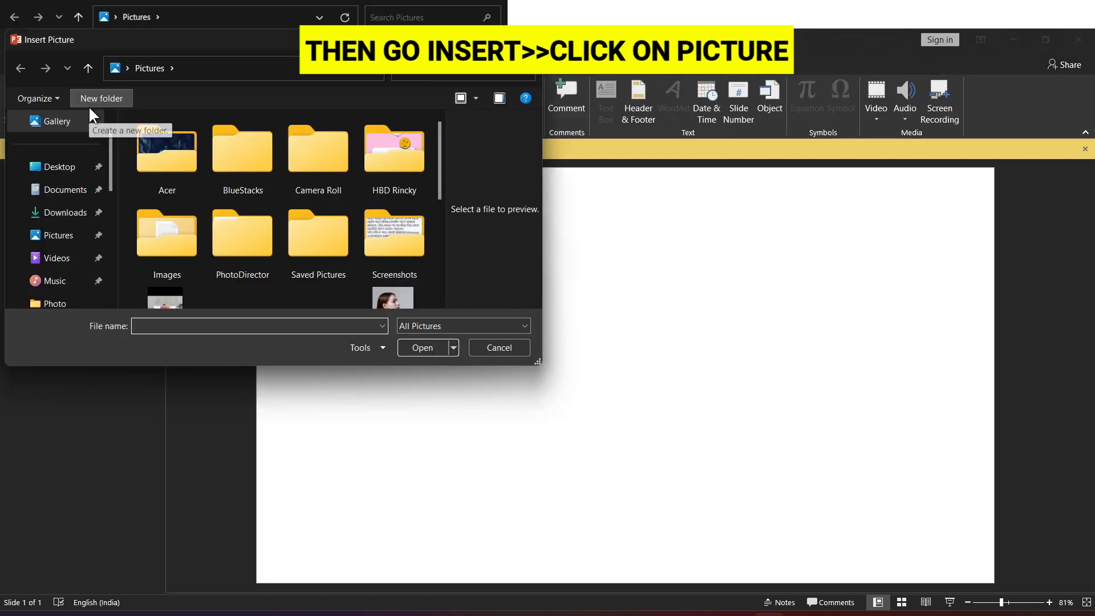
click(78, 212)
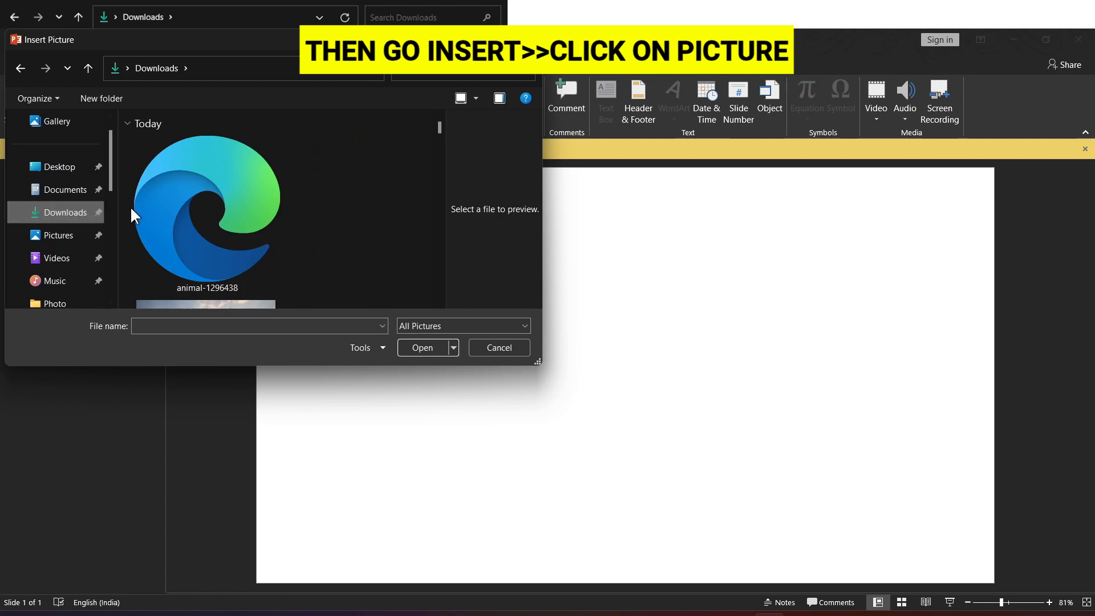
click(240, 232)
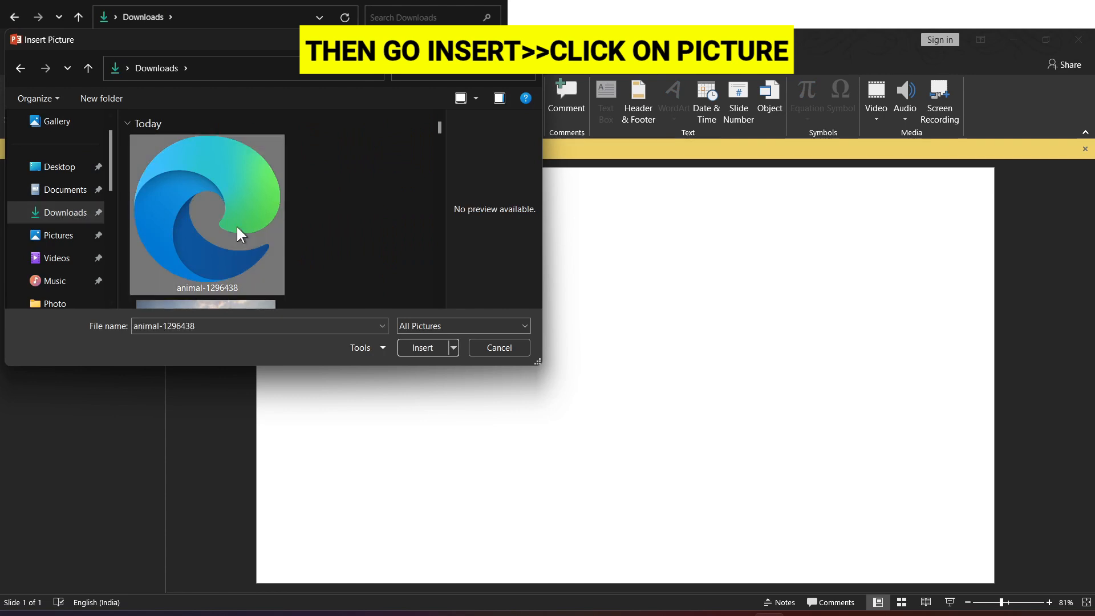
click(425, 353)
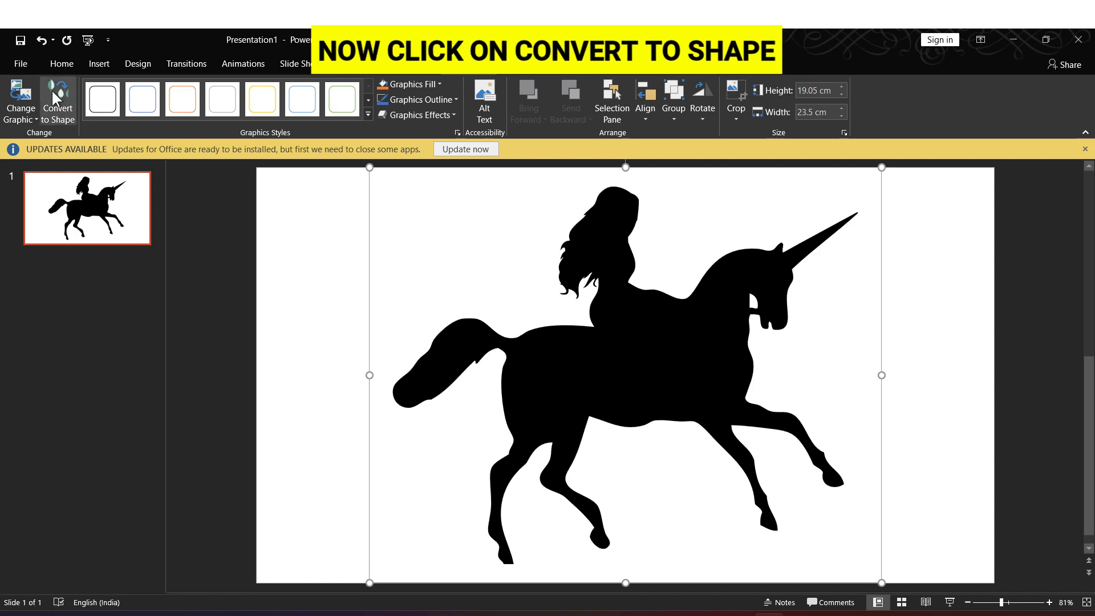
Convert the unicorn graphic into an Office drawing shape and move the silhouette up so it fits on the slide
click(60, 113)
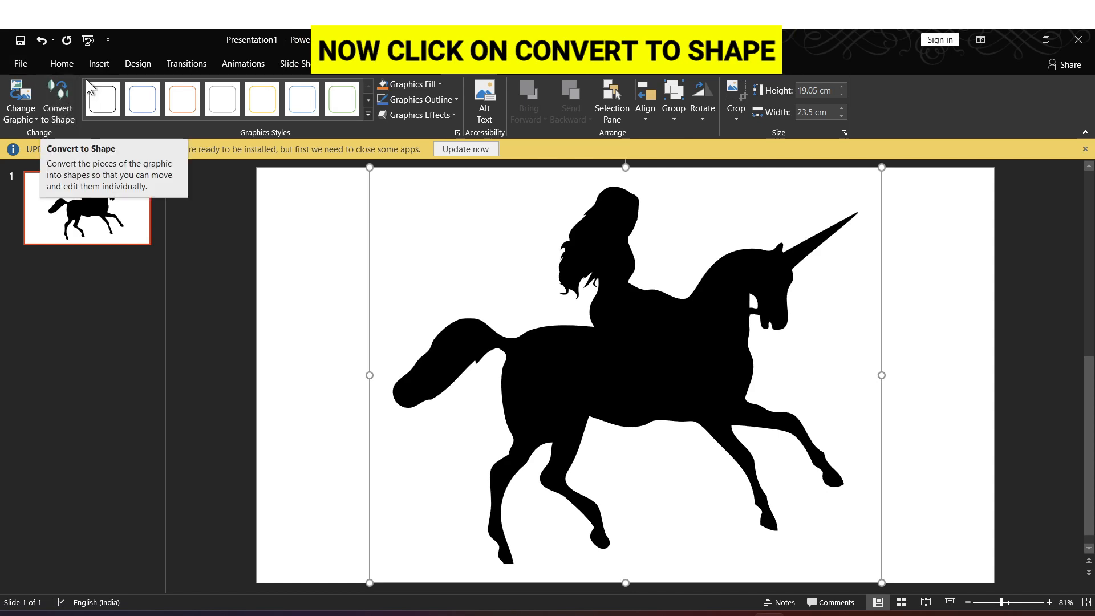
click(57, 114)
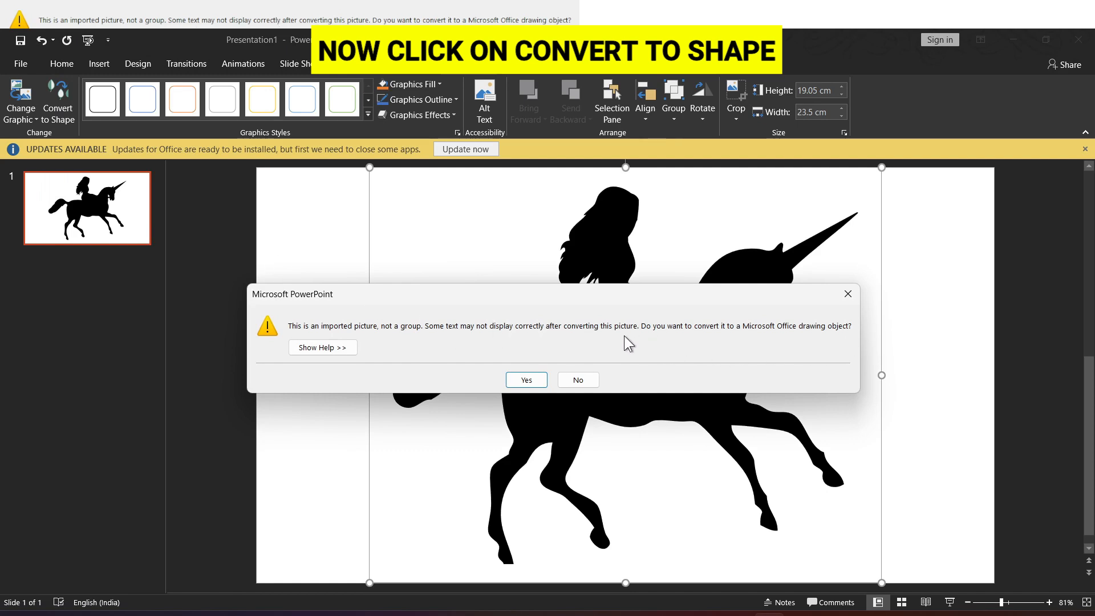
click(526, 380)
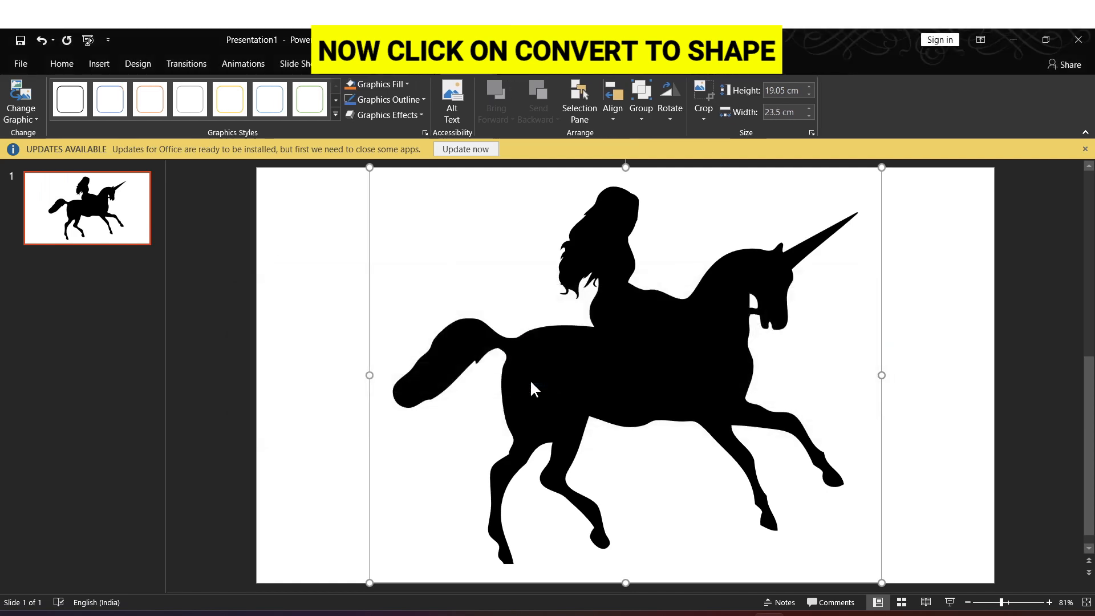
click(524, 190)
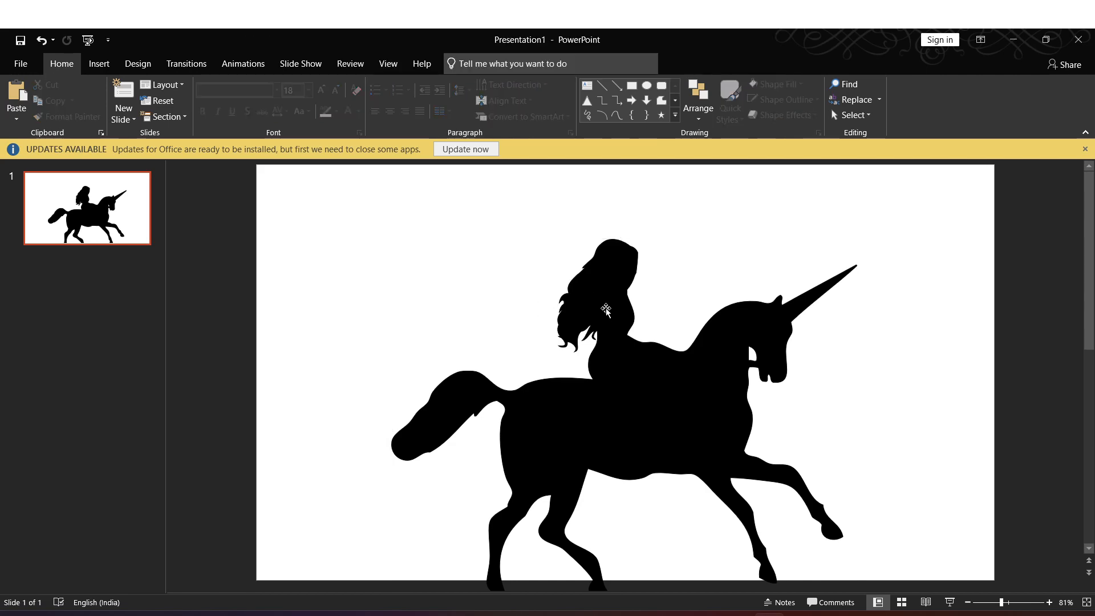
mouse_move(605, 308)
mouse_down()
mouse_move(619, 271)
mouse_move(577, 260)
mouse_move(605, 261)
mouse_up()
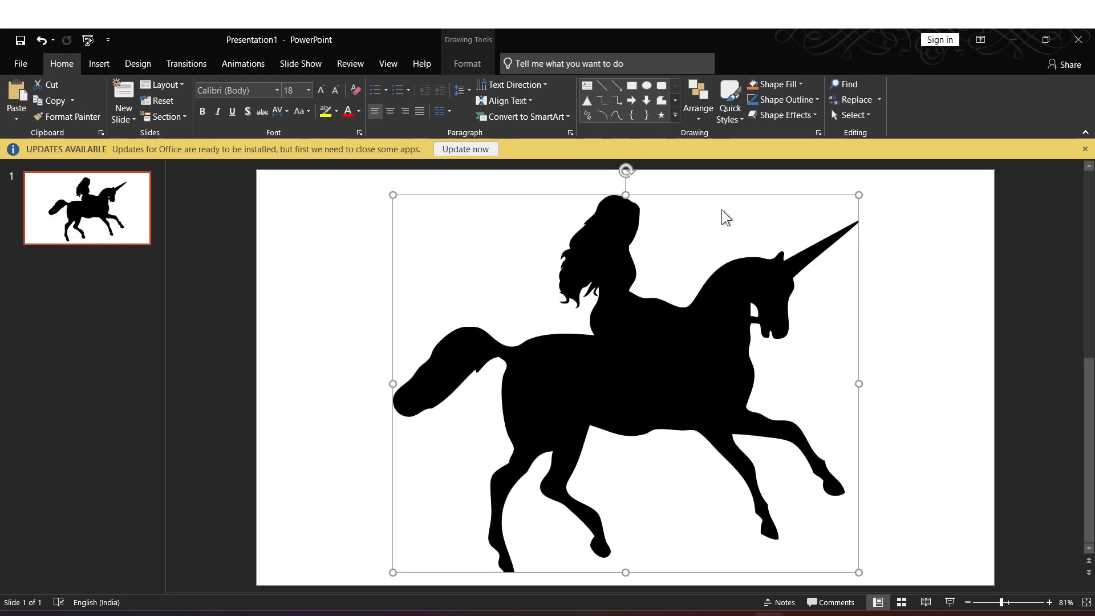
Fill the unicorn shape with the picture beach-1846235_1280 from the Downloads folder
click(802, 83)
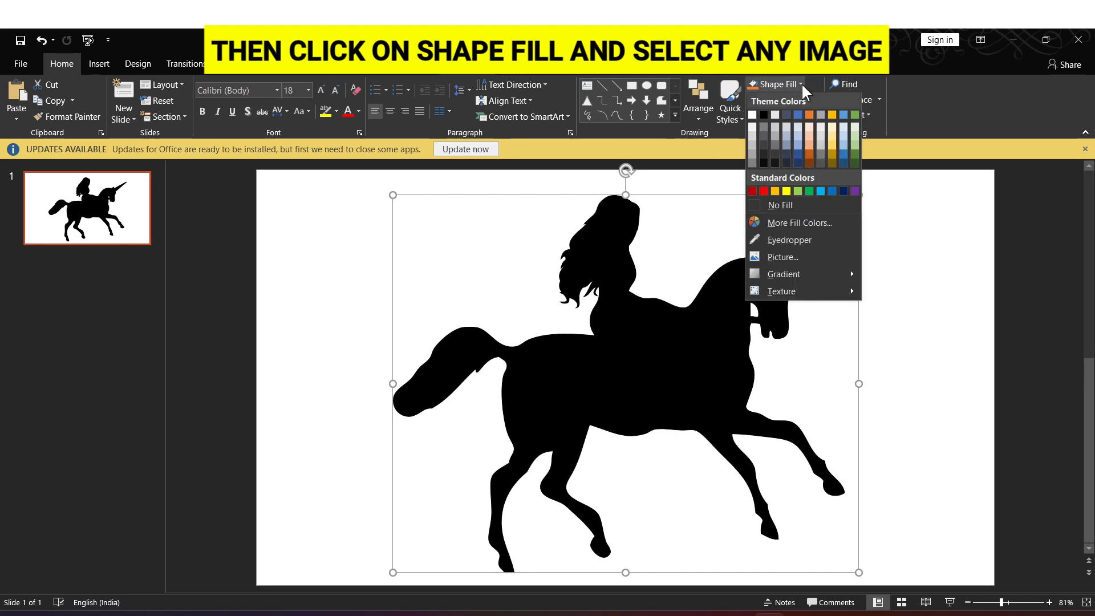
click(765, 257)
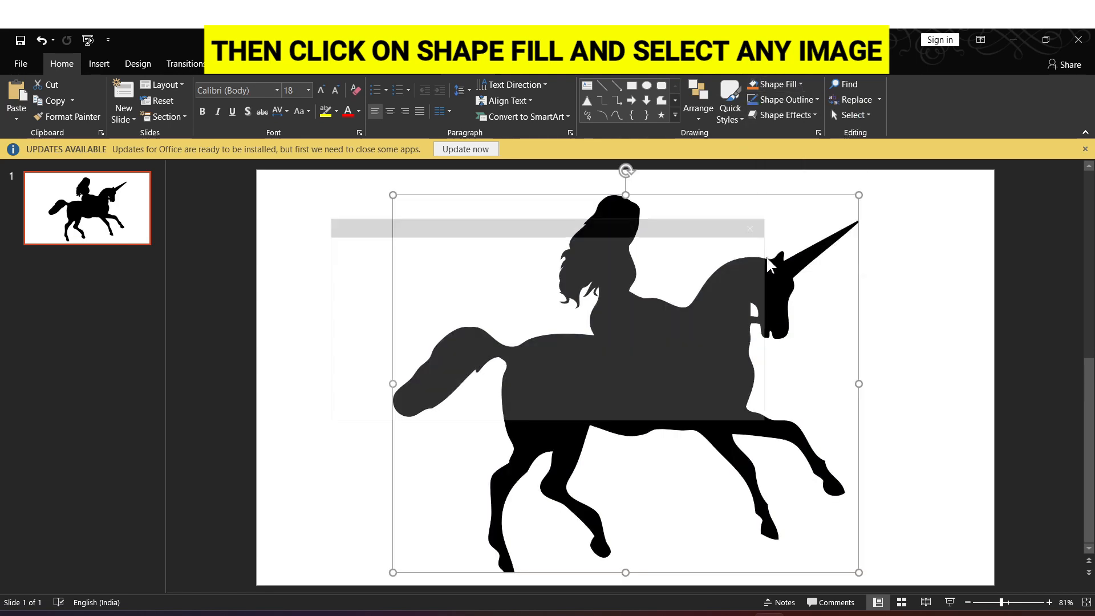
click(495, 308)
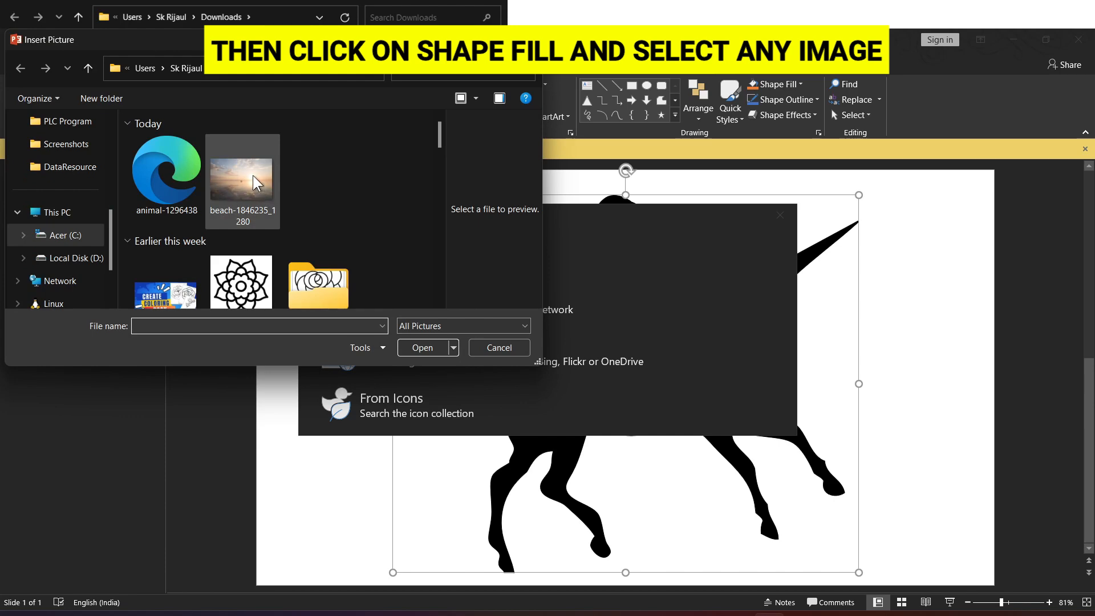
click(244, 188)
click(430, 348)
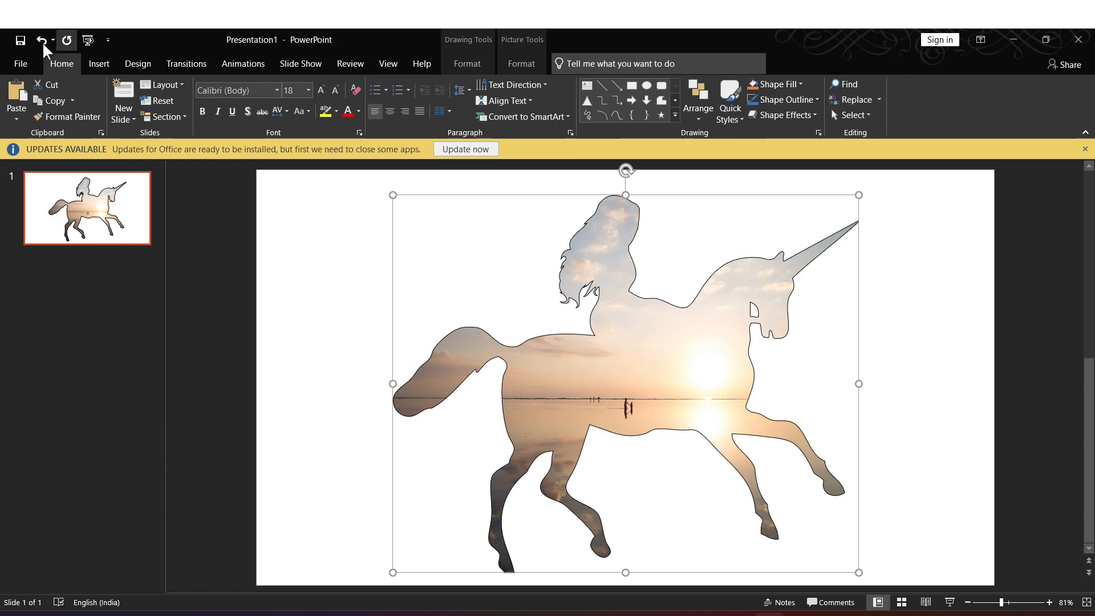
Save the file in the Downloads folder as a PowerPoint Presentation named Frame
click(23, 59)
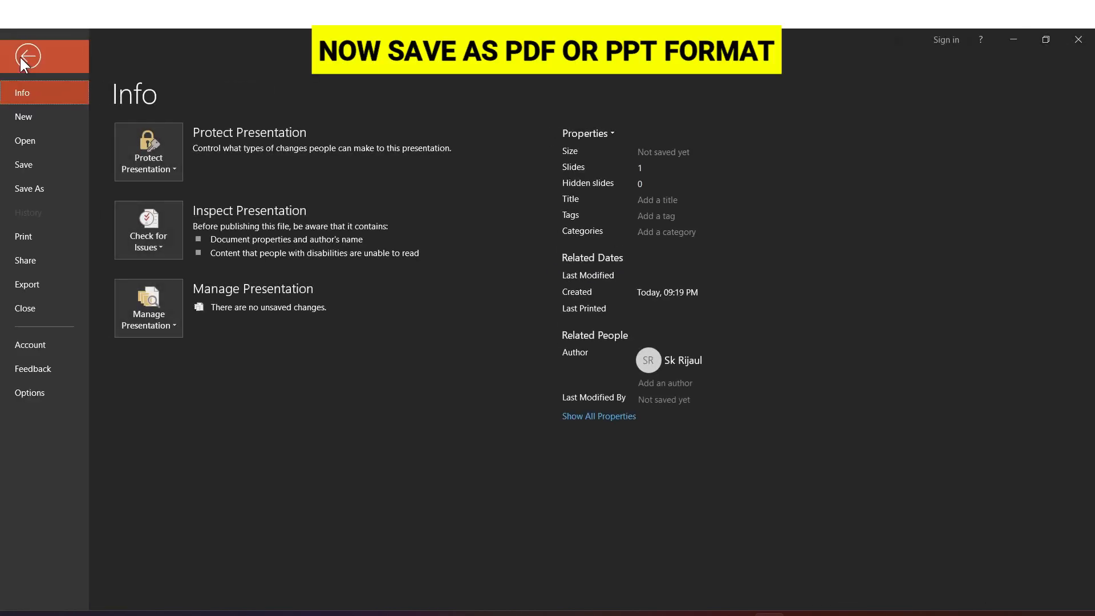
click(53, 194)
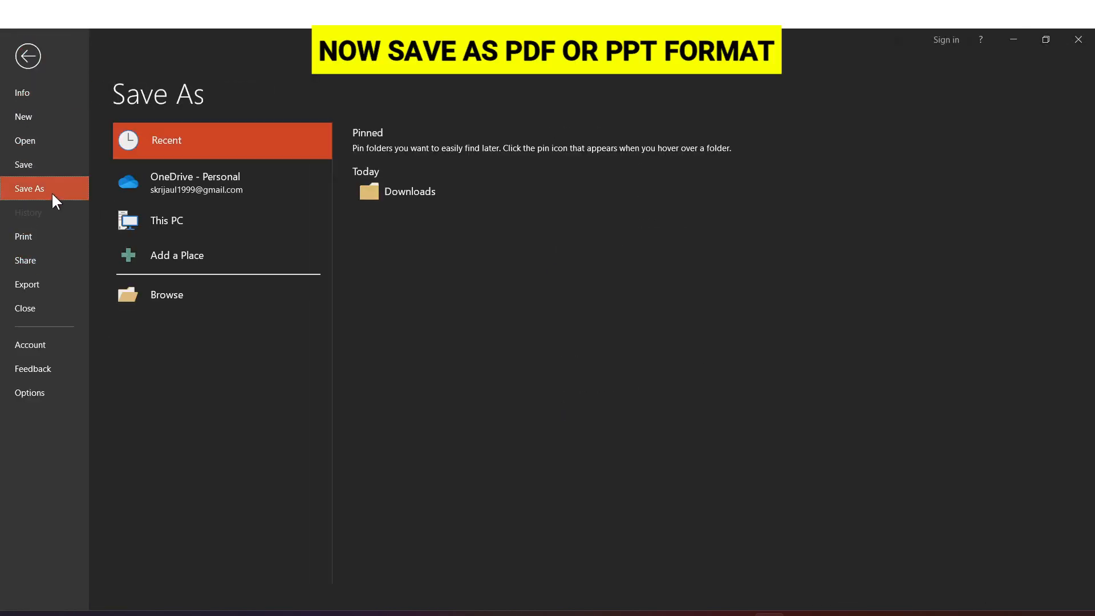
click(428, 192)
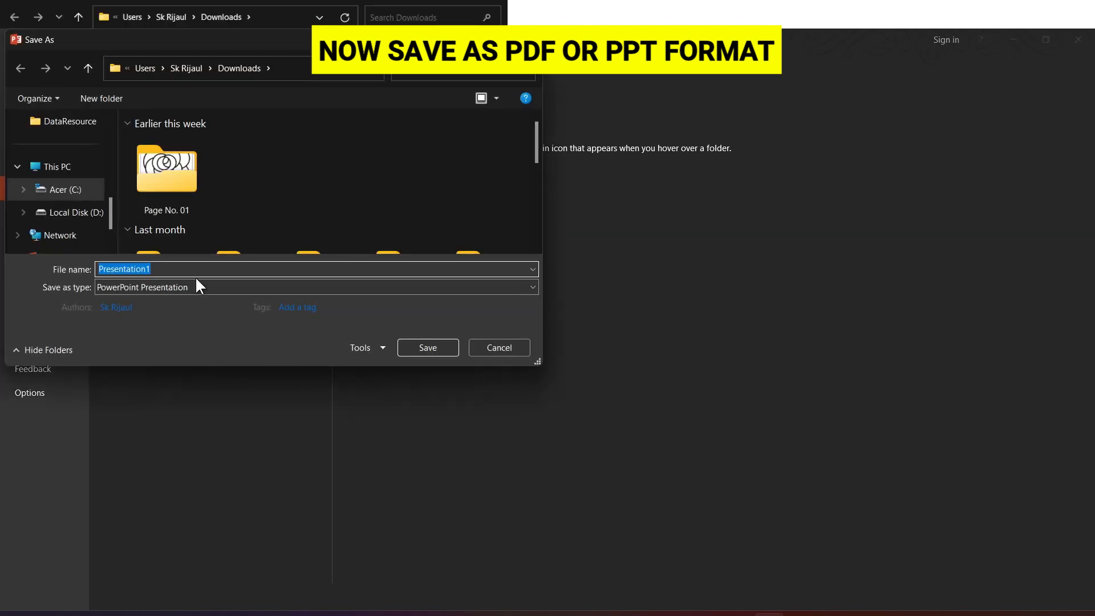
text(F)
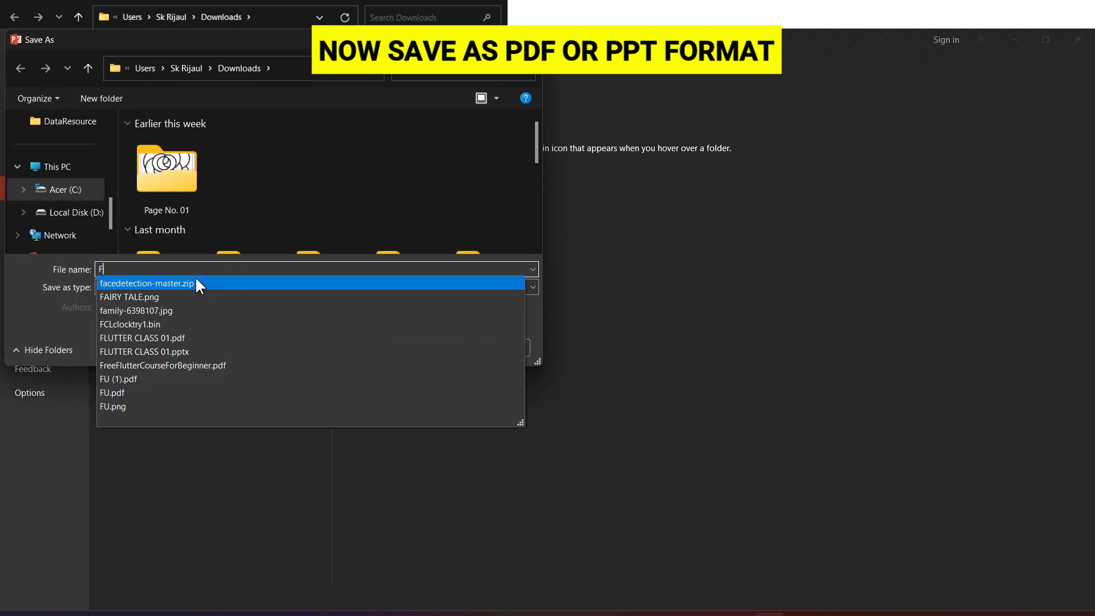
text(rame)
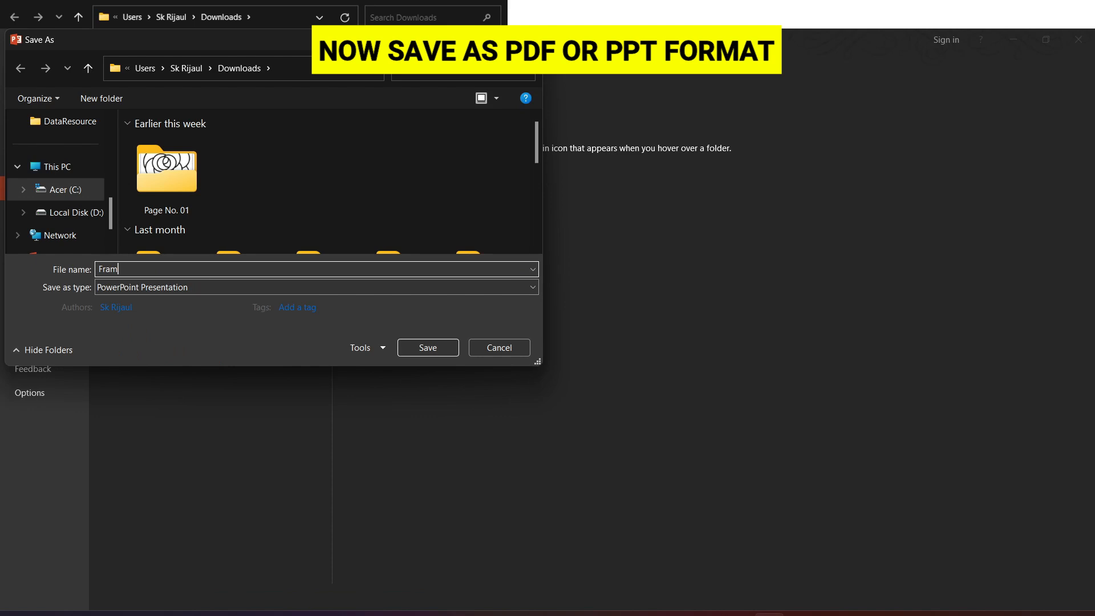
click(415, 349)
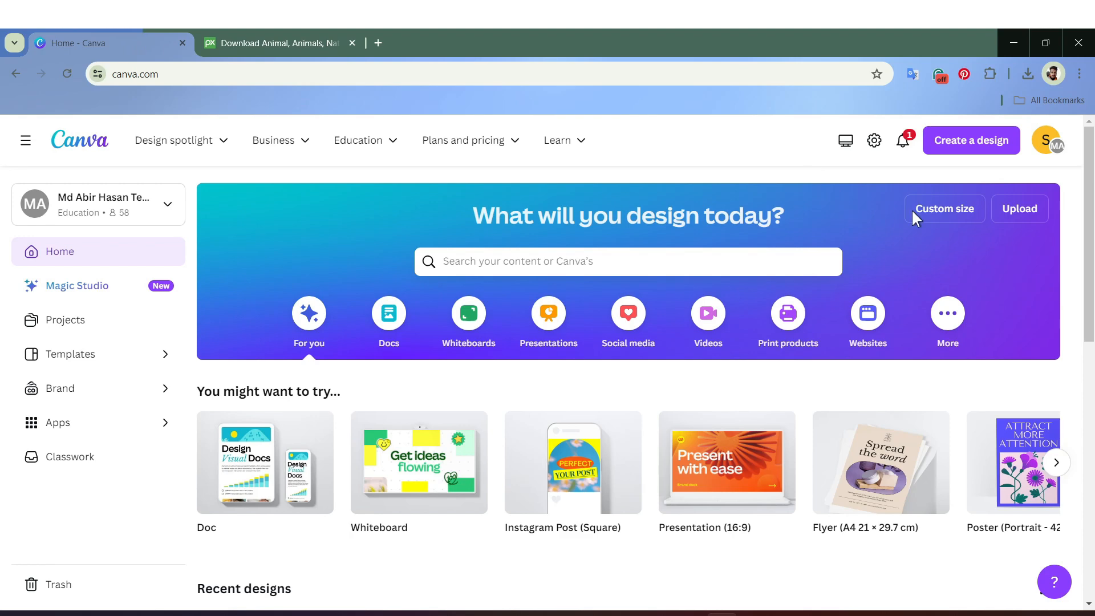
In Canva, upload the Frame PowerPoint file from Downloads and open the imported Frame.pptx design
click(1027, 214)
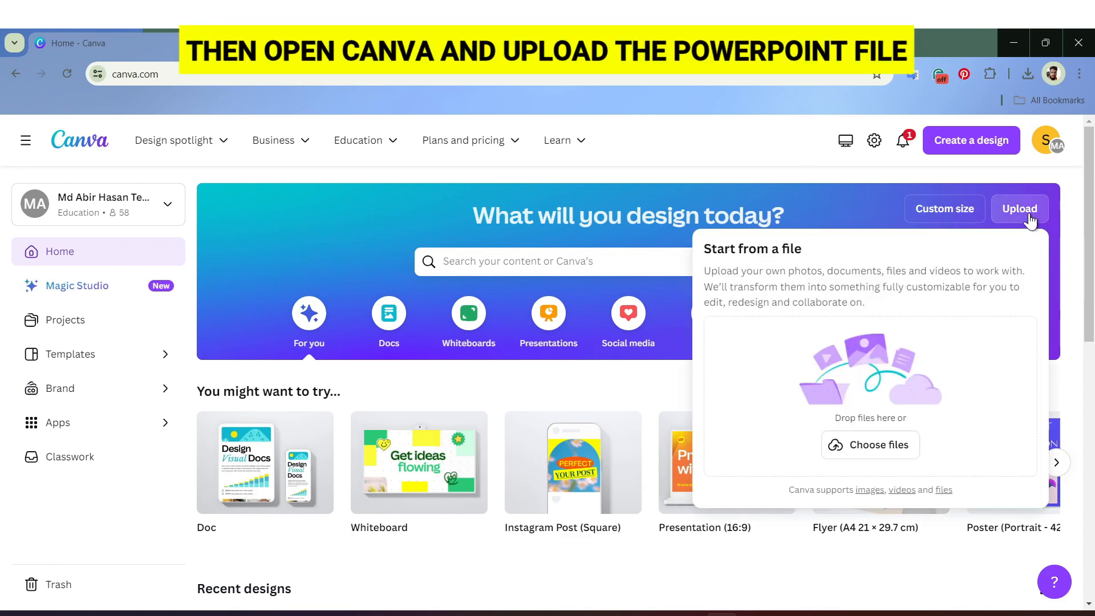
click(870, 442)
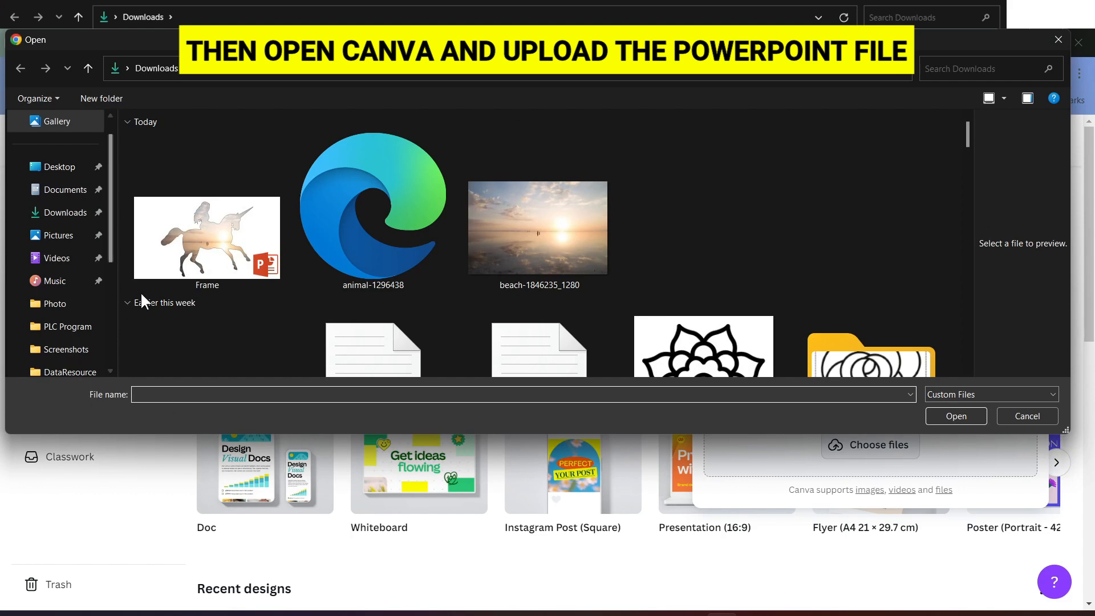
click(192, 241)
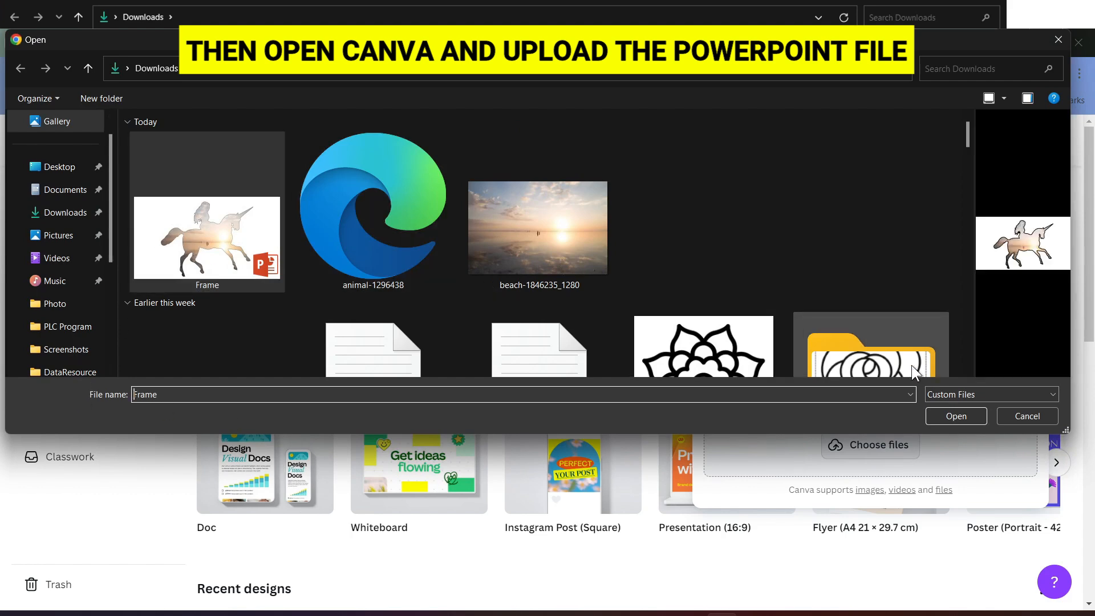
click(957, 415)
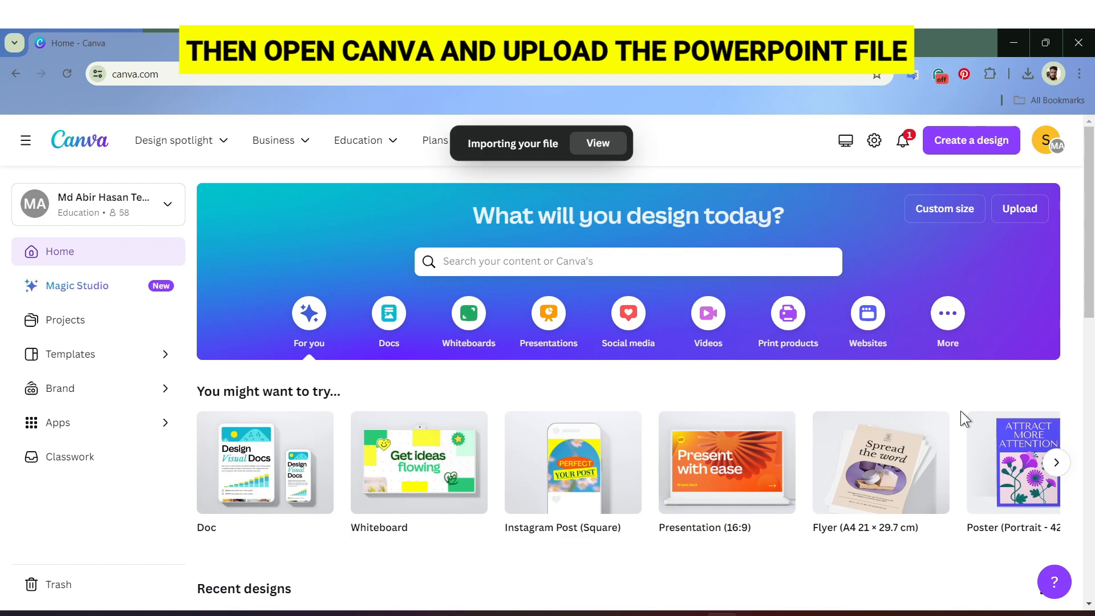
click(601, 147)
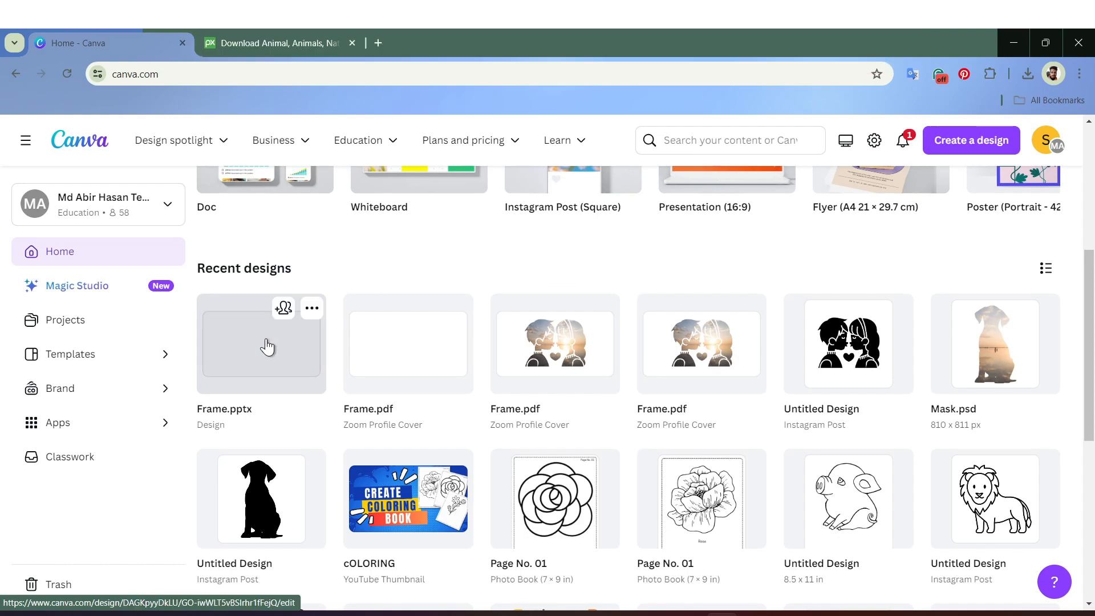
click(267, 346)
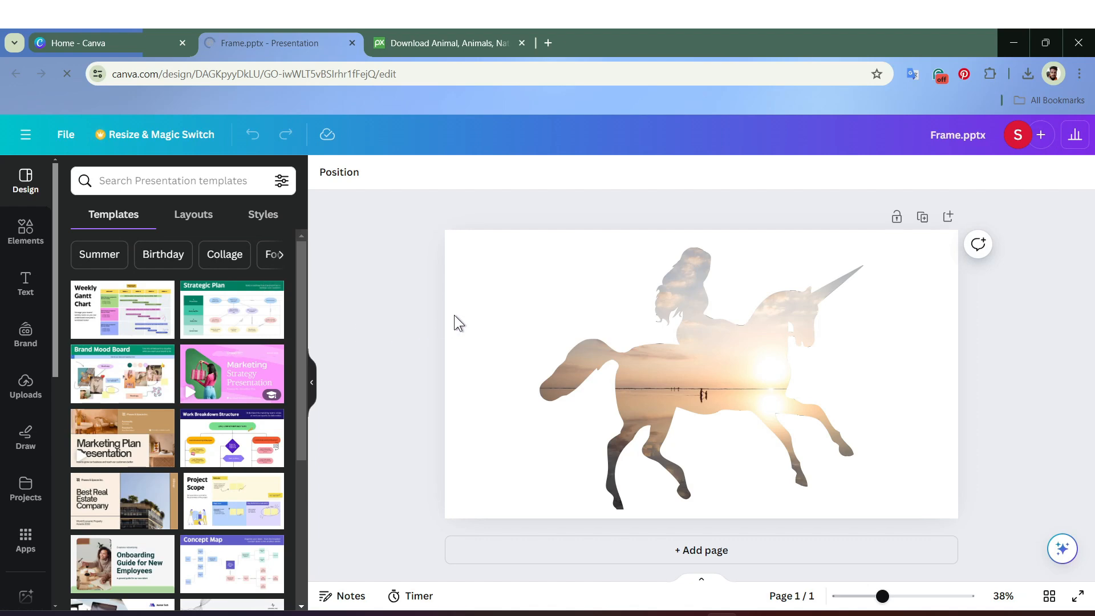
Change the page background to the default solid yellow and dismiss the File Import Feedback form
click(480, 314)
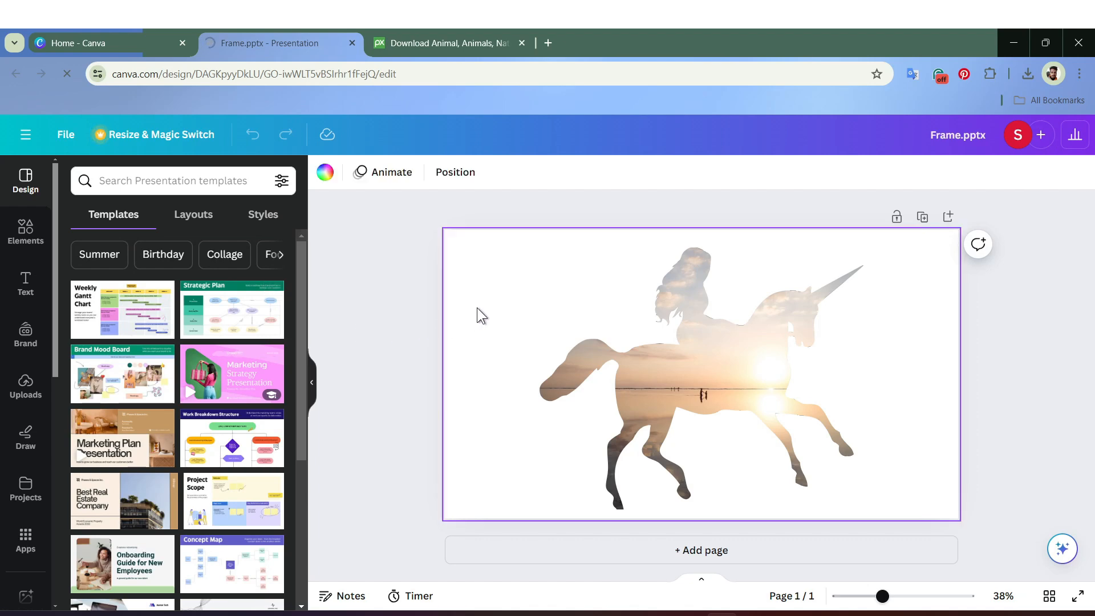
click(325, 173)
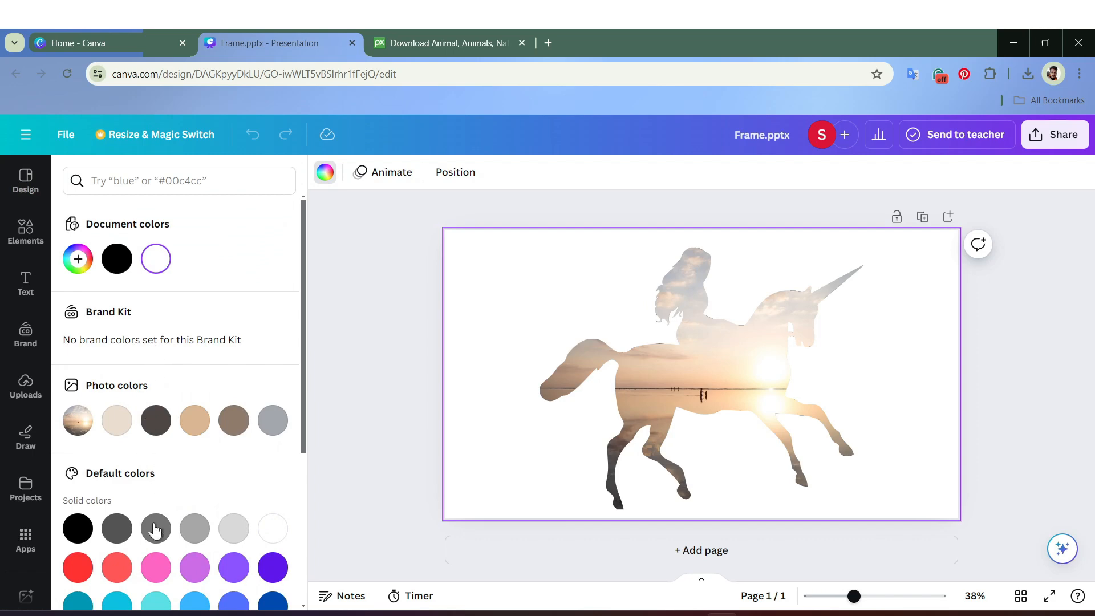
scroll(157, 523, down, 2)
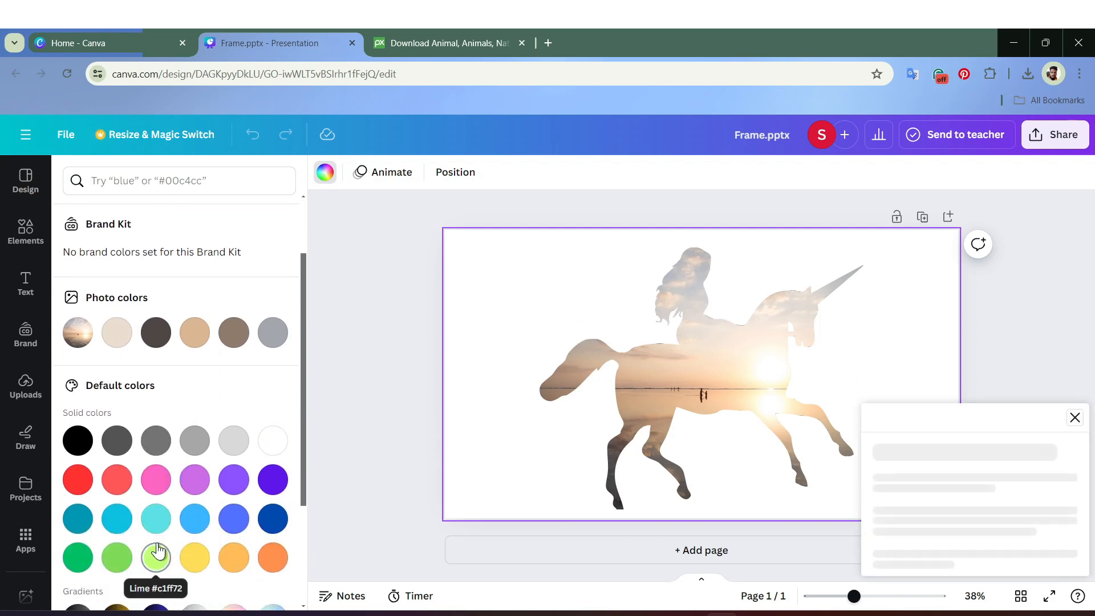
click(163, 565)
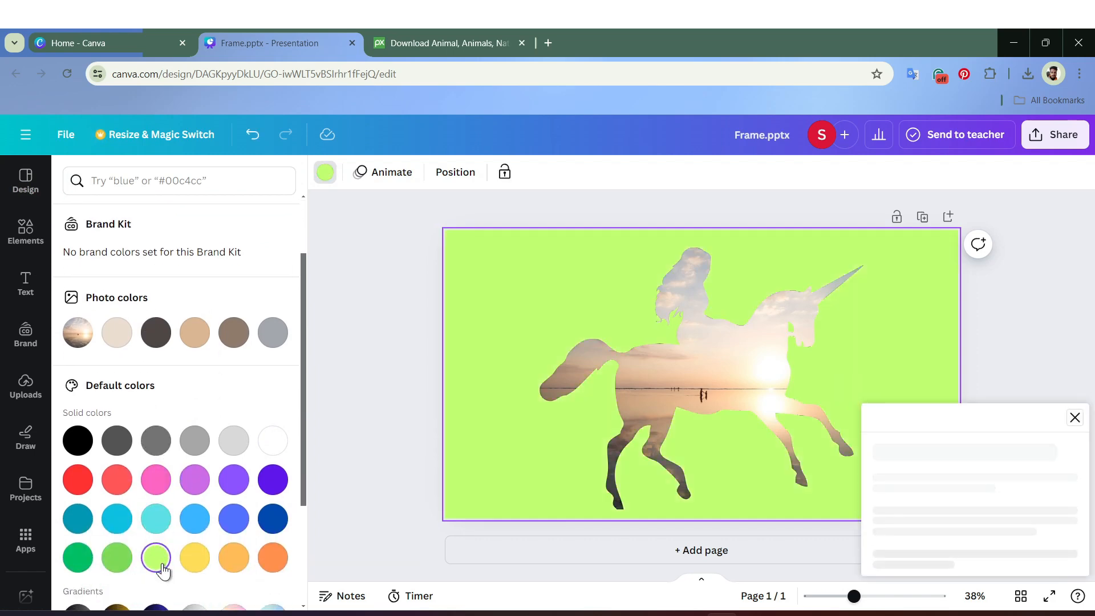
click(205, 567)
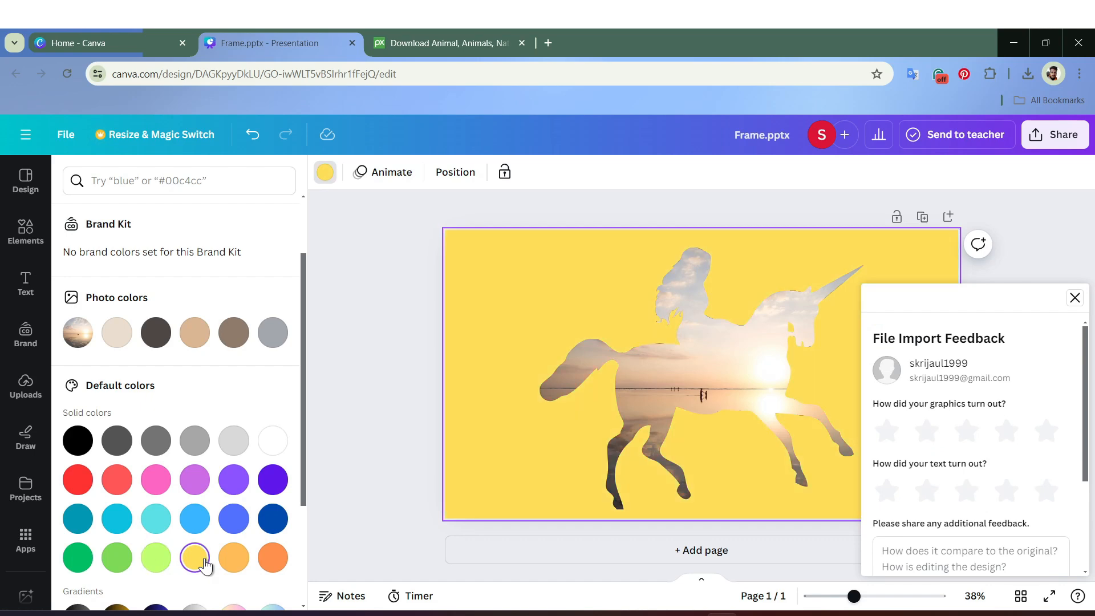
click(1075, 298)
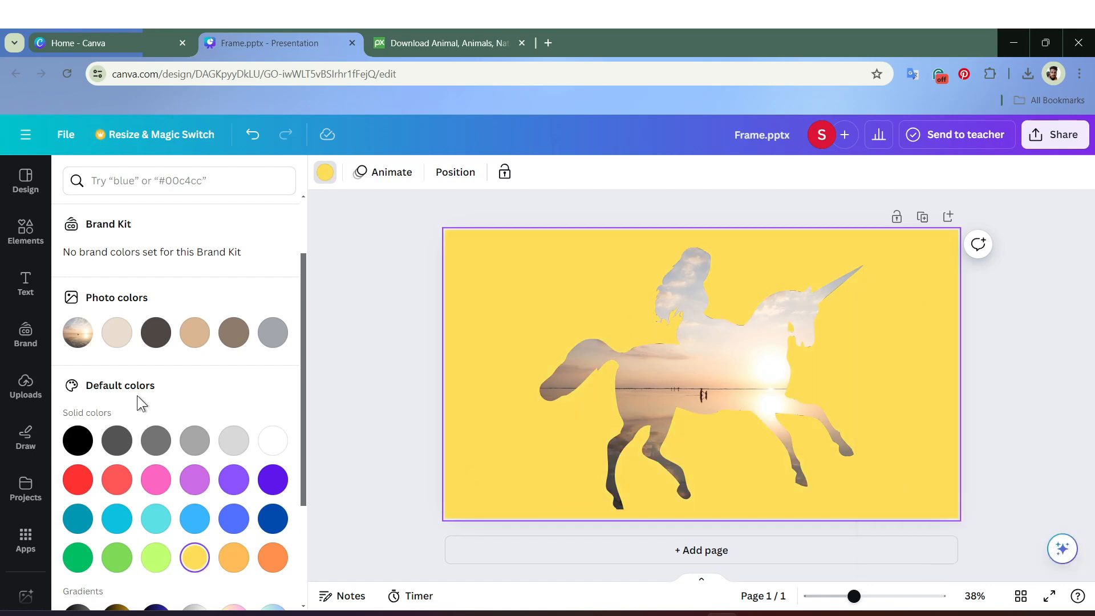
Search the elements library for beach and limit the results to photos
click(27, 228)
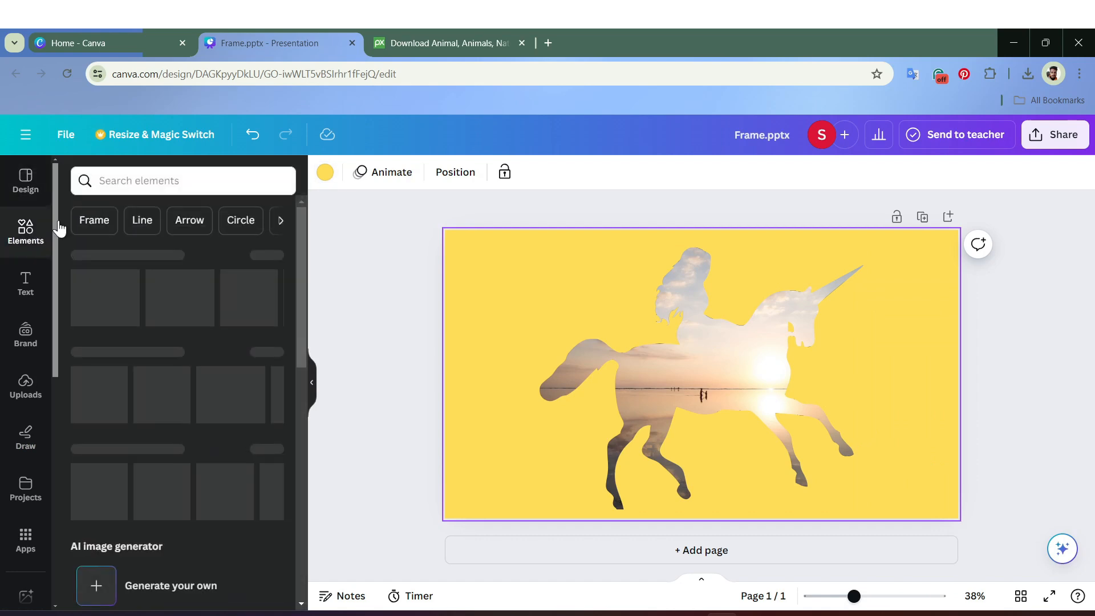
click(148, 178)
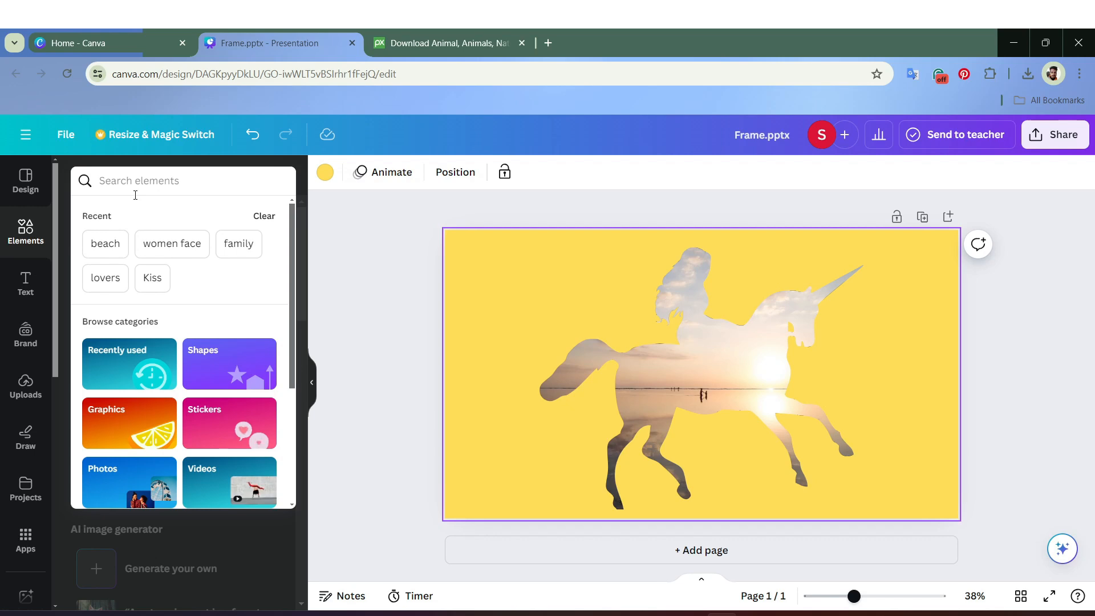
click(112, 245)
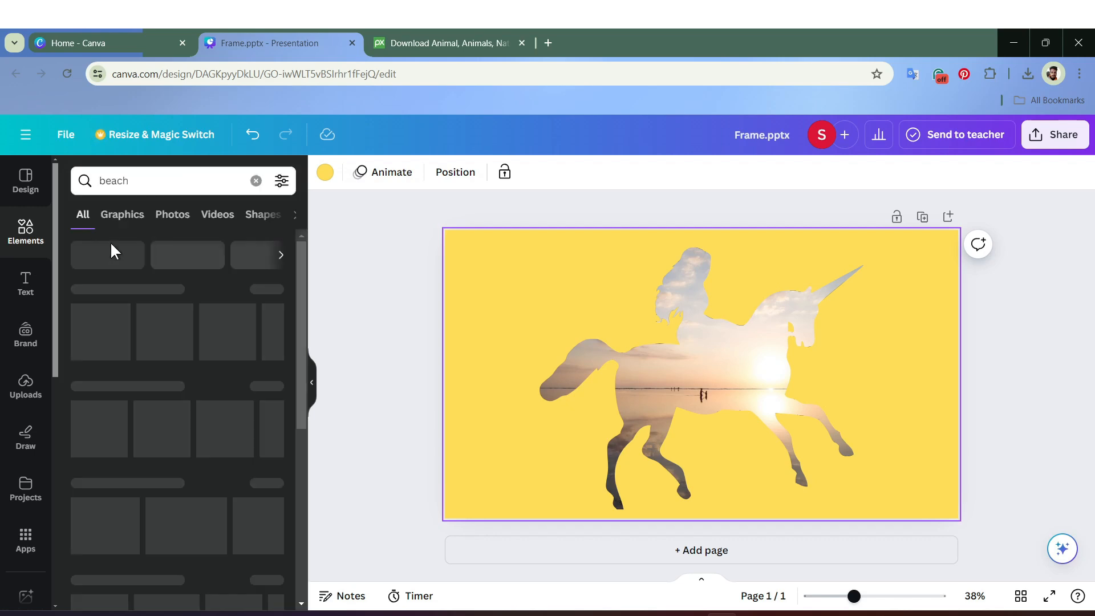
click(174, 219)
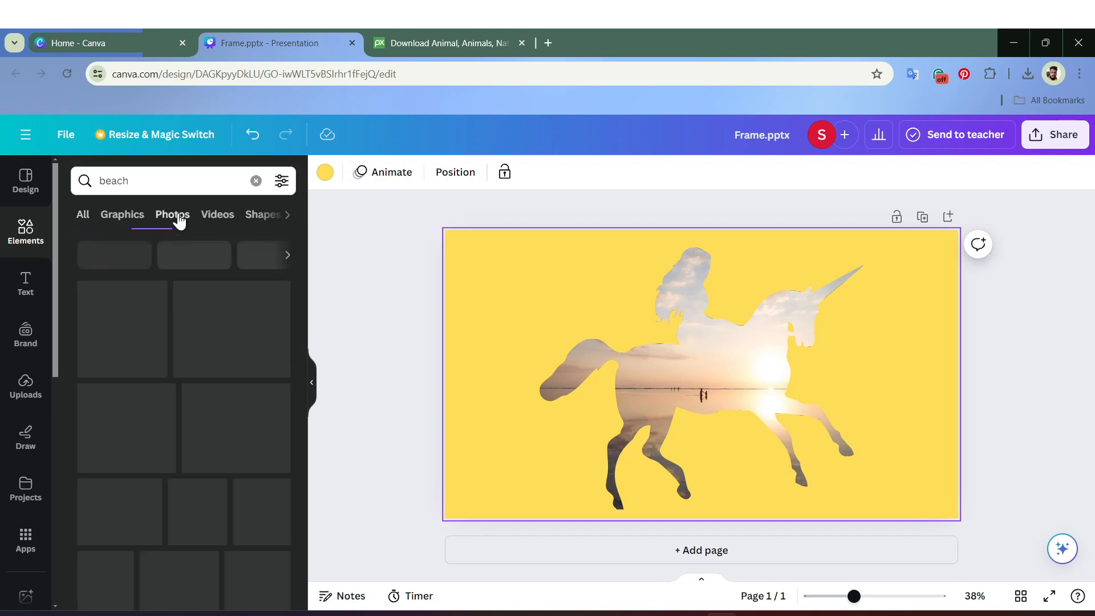
Try the pink sunset photo with black palm silhouettes inside the unicorn frame
scroll(171, 467, down, 10)
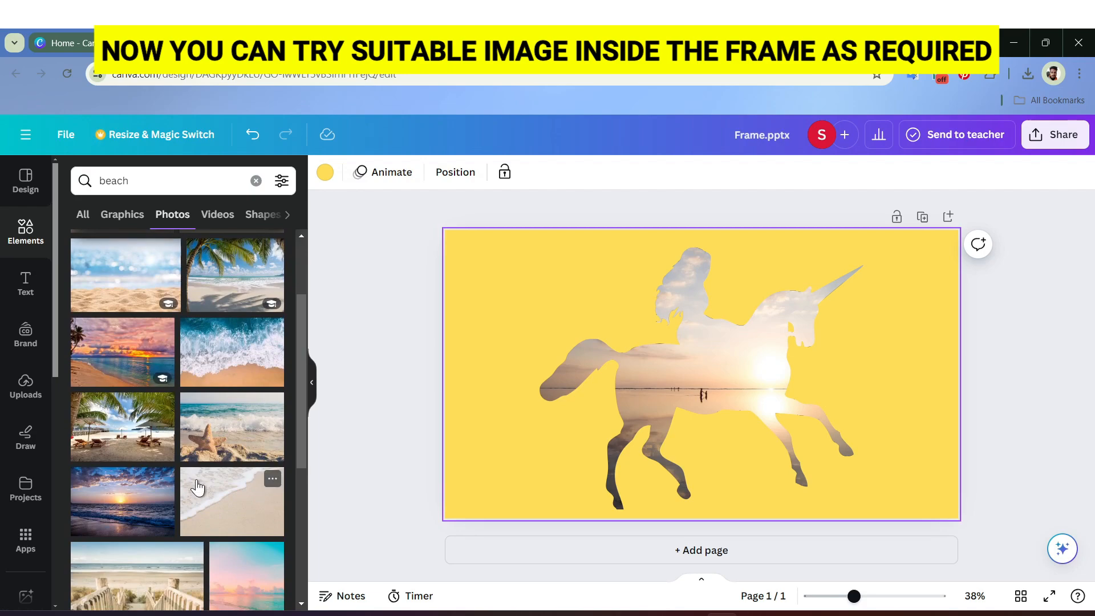
scroll(160, 503, down, 10)
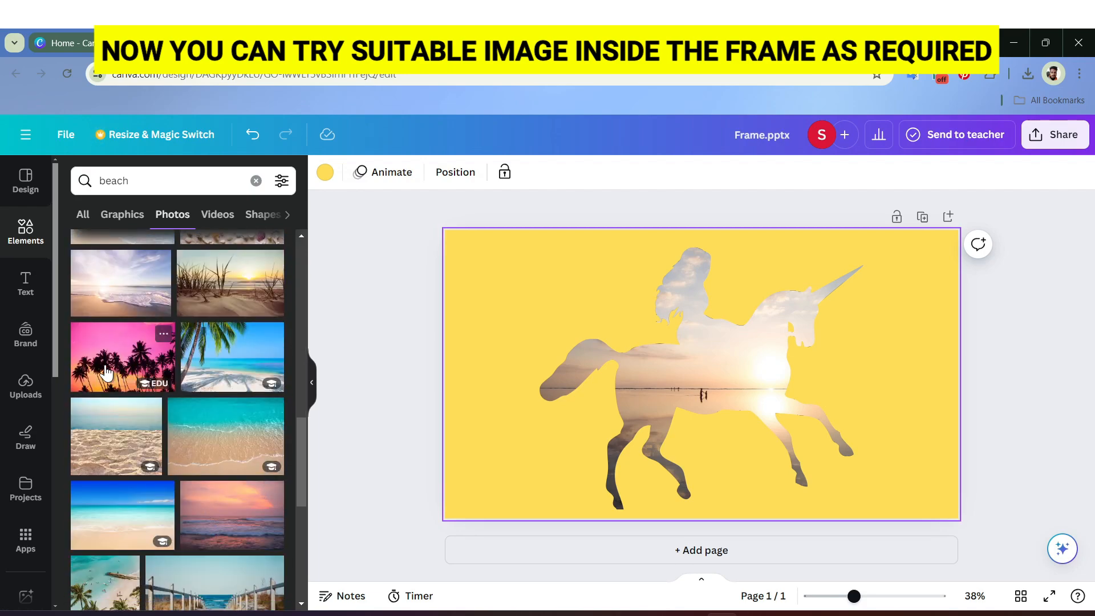
scroll(105, 372, down, 5)
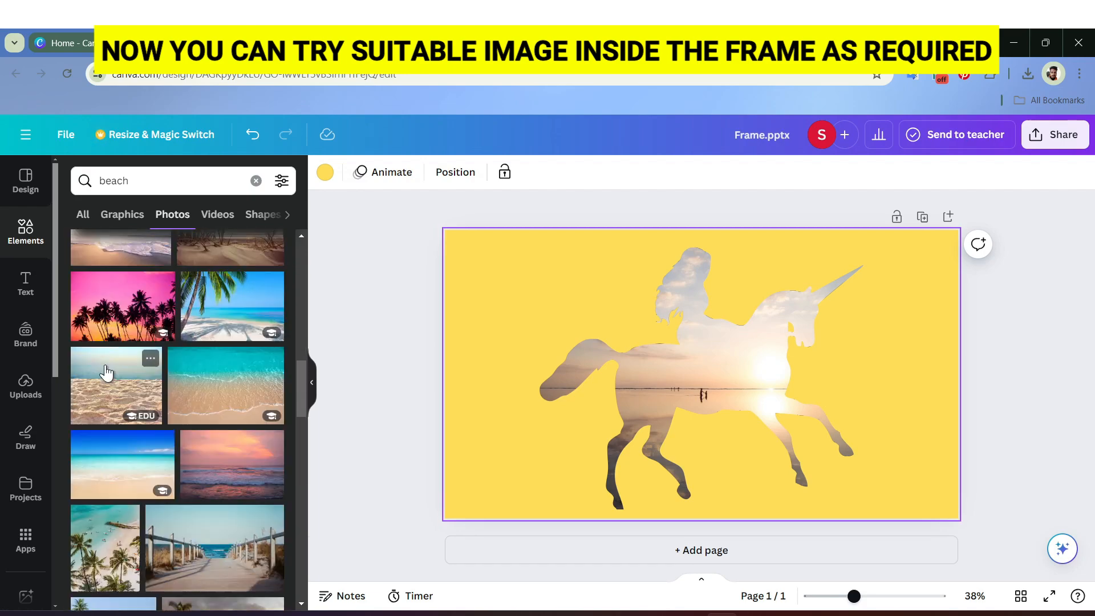
drag(114, 305, 577, 357)
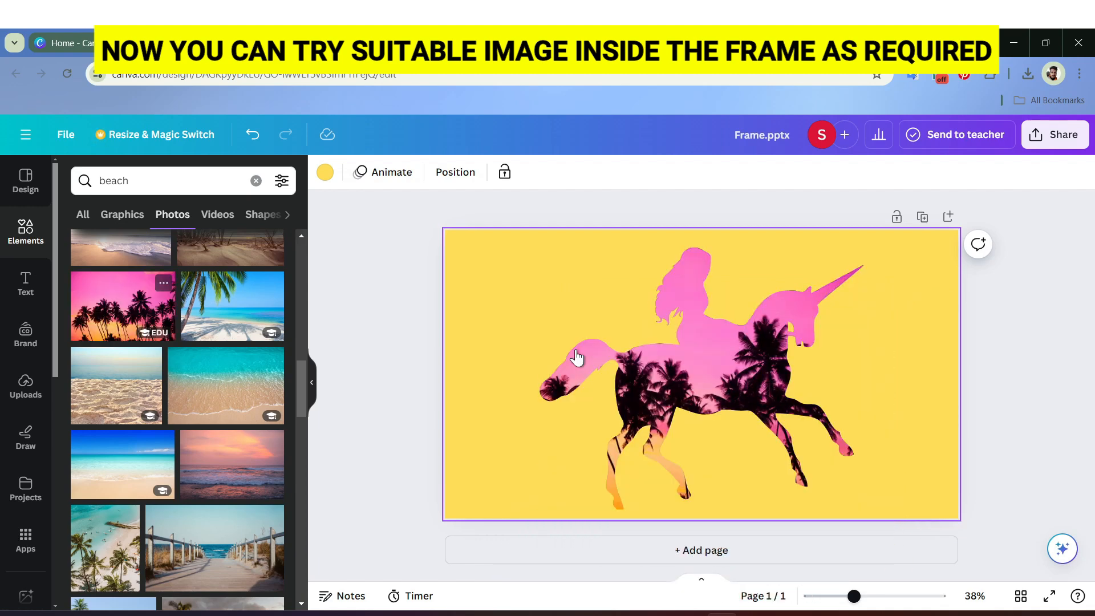
click(577, 356)
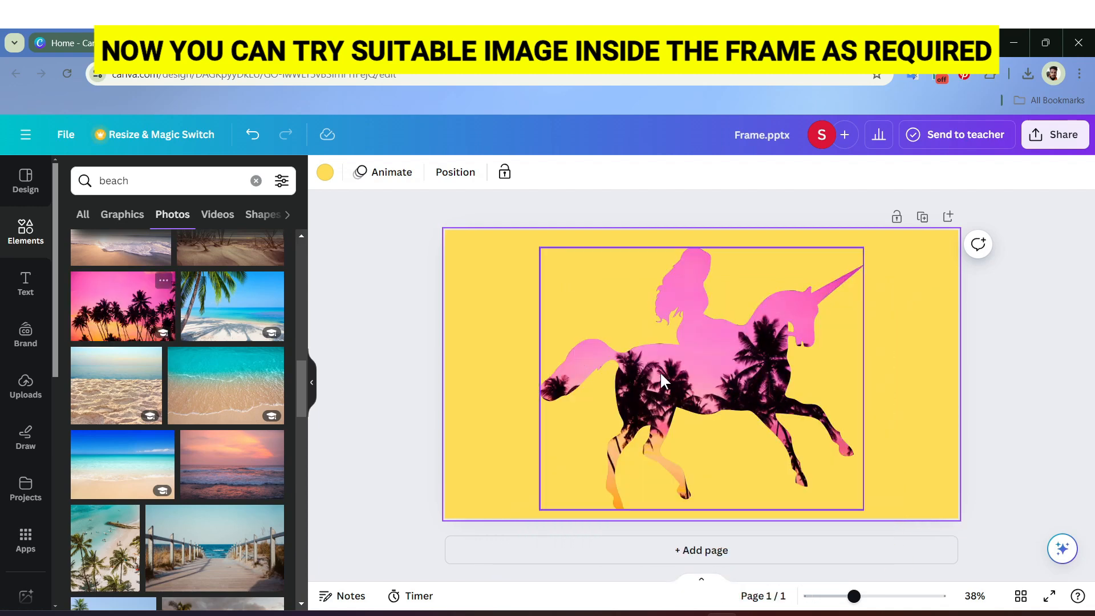
click(471, 283)
Try the rocky cove photo and the photo of a woman sitting on the sand in the unicorn frame
scroll(147, 378, down, 5)
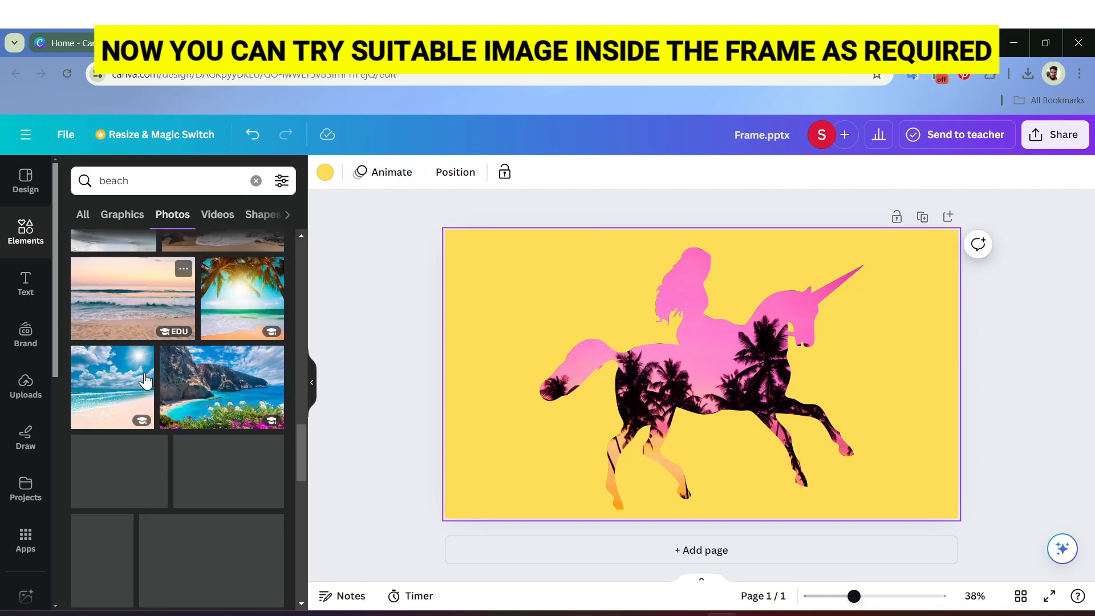
drag(214, 409, 656, 370)
scroll(228, 433, down, 5)
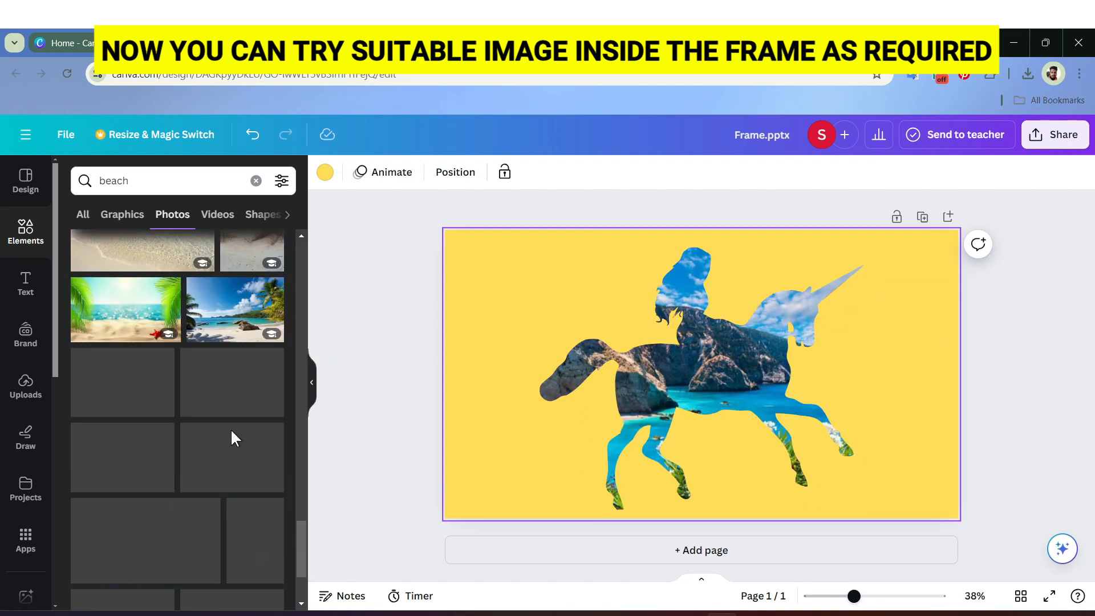
scroll(186, 432, down, 4)
drag(146, 398, 660, 363)
Try the photo of a woman in a straw hat, followed by the purple-orange sunset under palm fronds, in the unicorn frame
scroll(172, 433, up, 4)
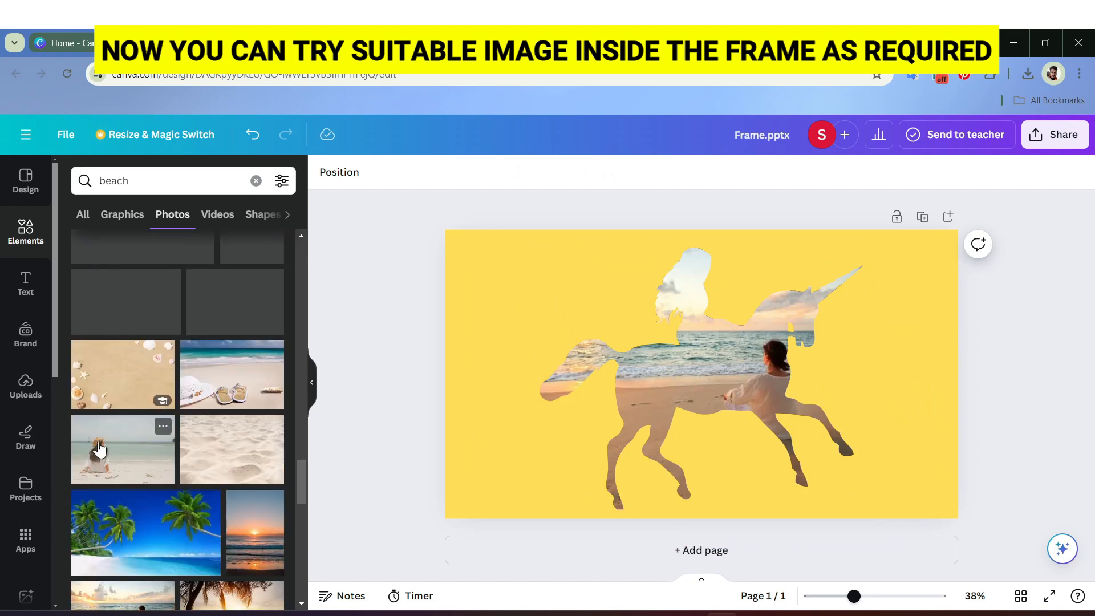
click(133, 459)
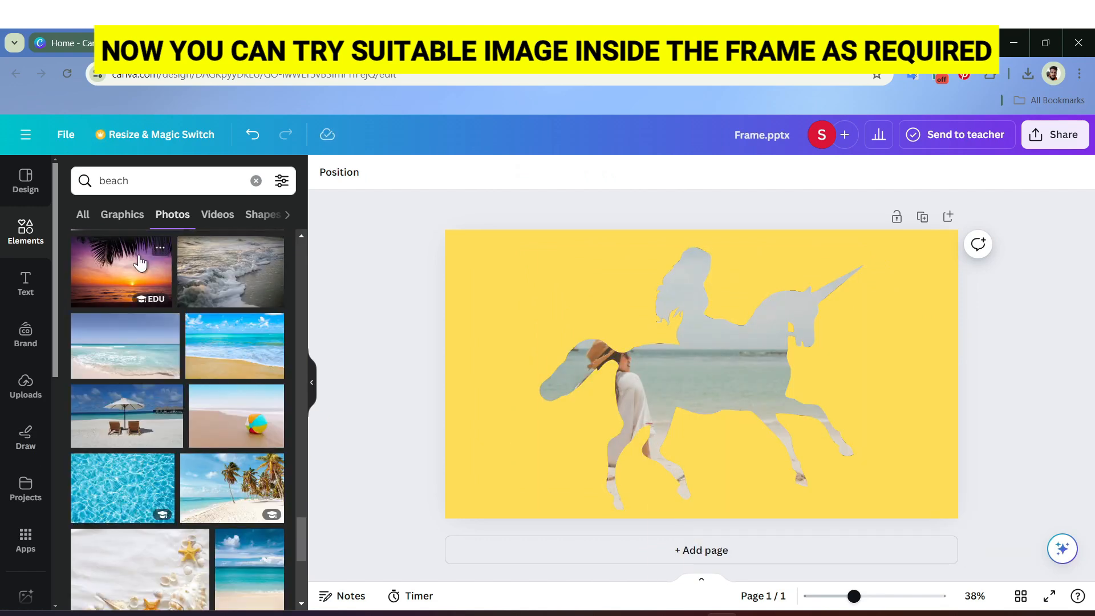
drag(121, 271, 720, 359)
click(920, 398)
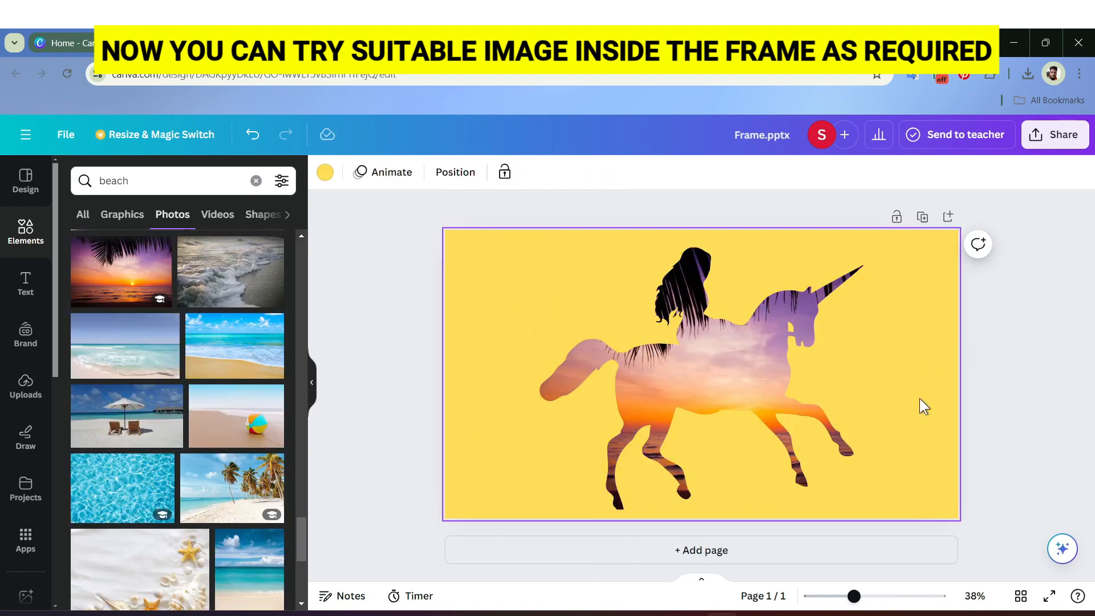
click(1026, 390)
Try to download the design as a PNG image
click(1058, 135)
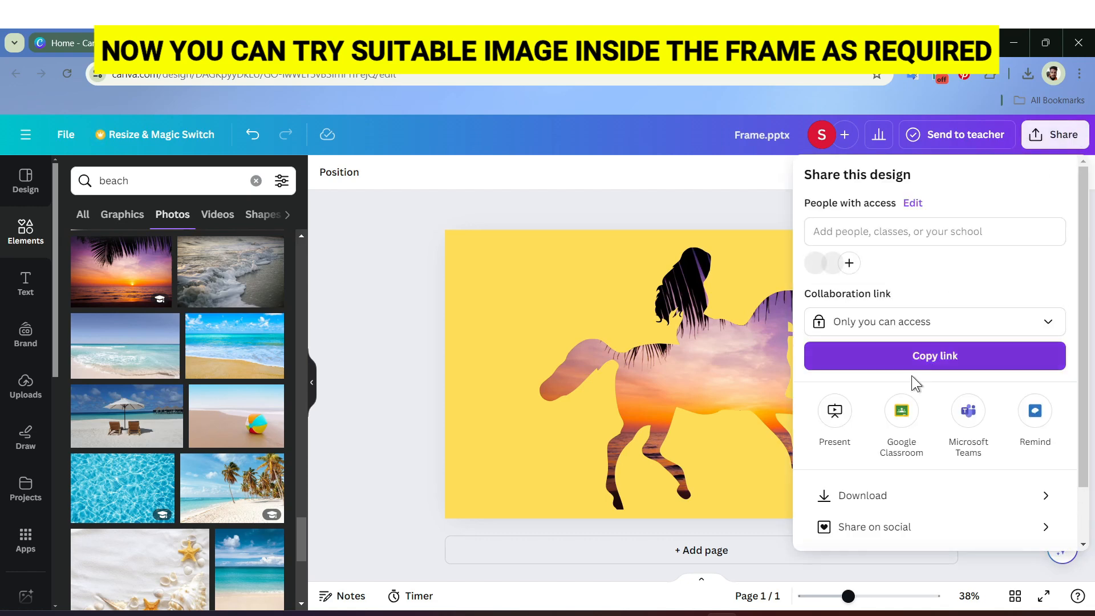
click(914, 498)
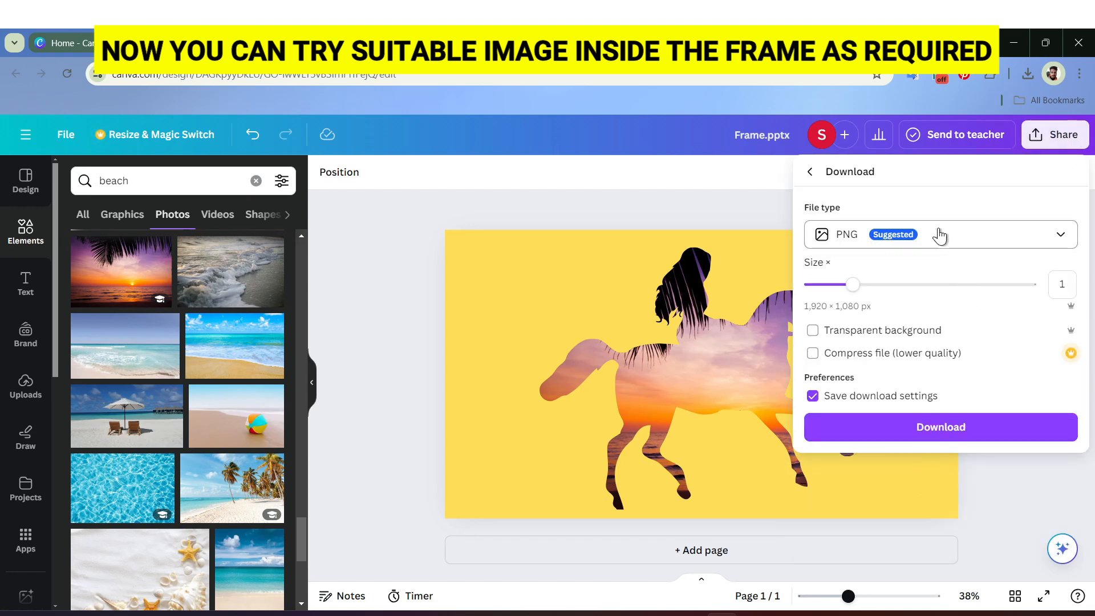
click(813, 330)
click(938, 427)
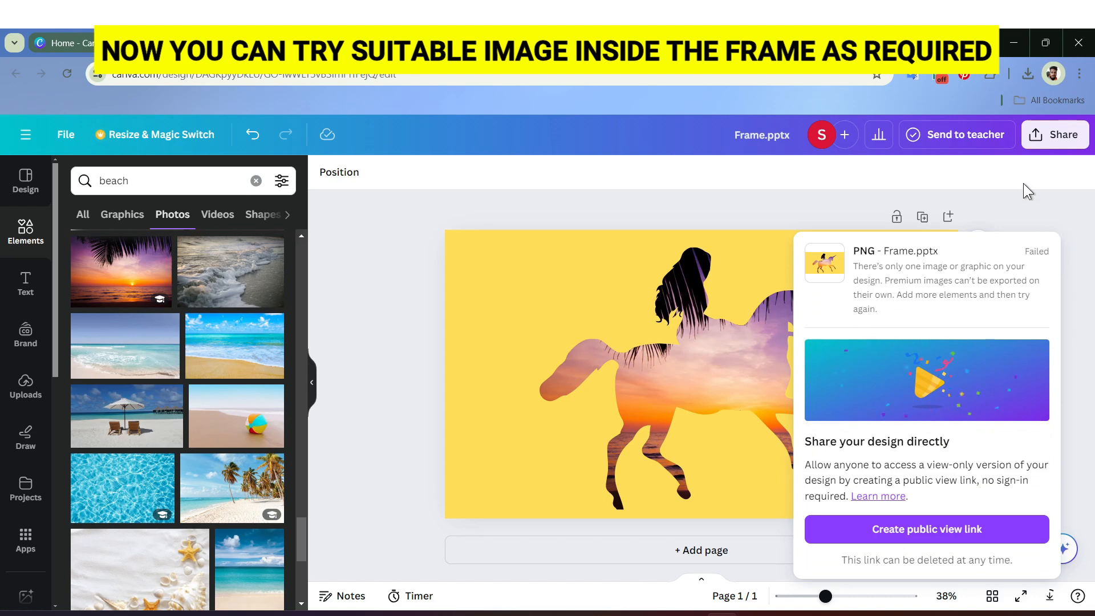
Switch the download file type to JPG and try to download the design again
click(1053, 136)
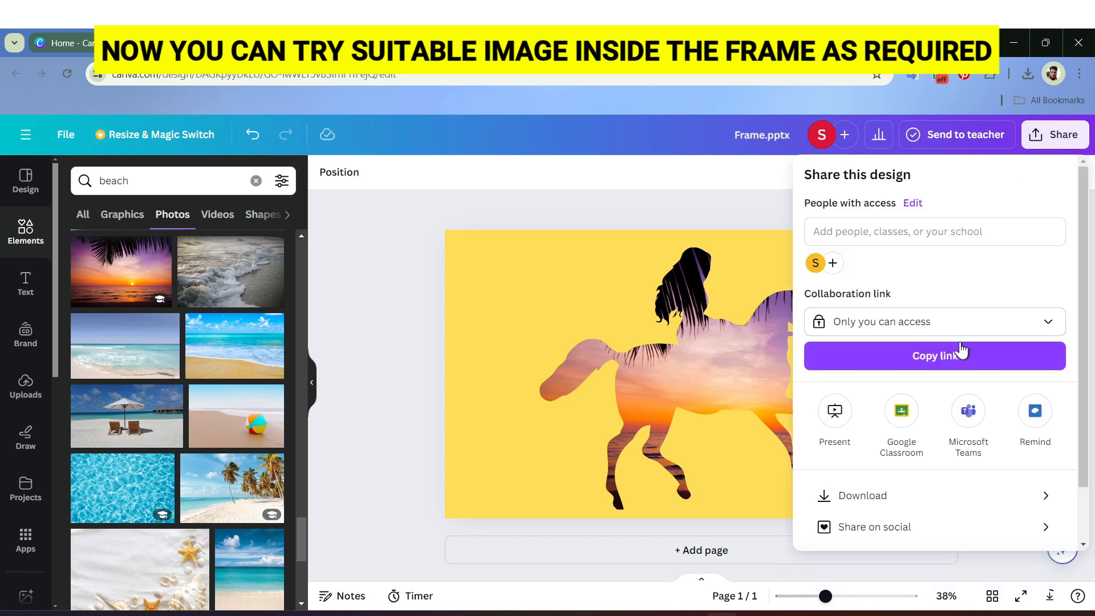
click(919, 493)
click(812, 330)
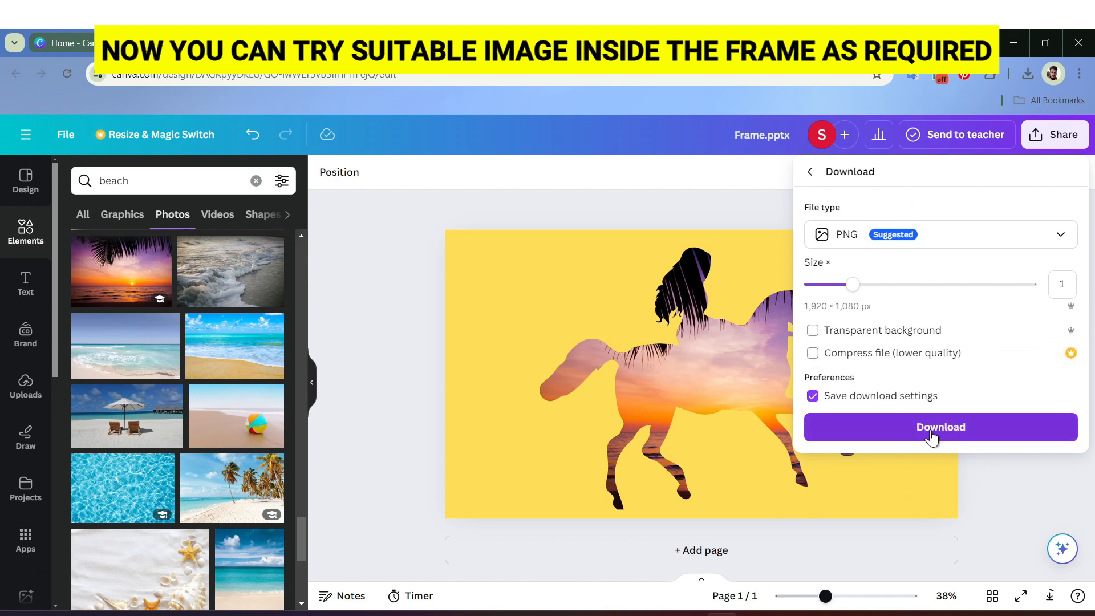
click(935, 237)
click(936, 237)
click(939, 239)
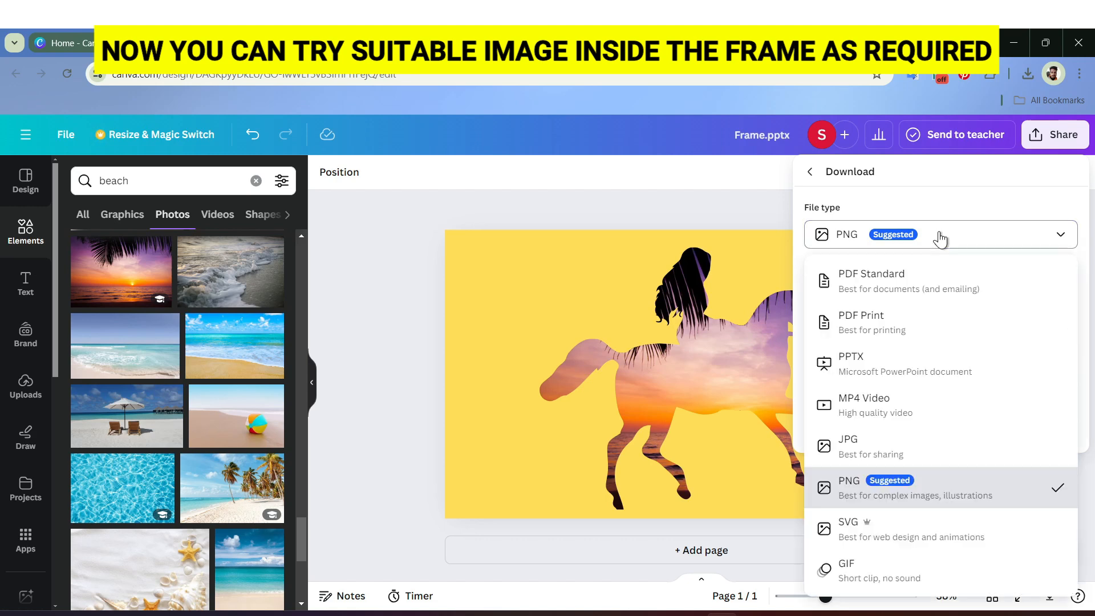
click(886, 450)
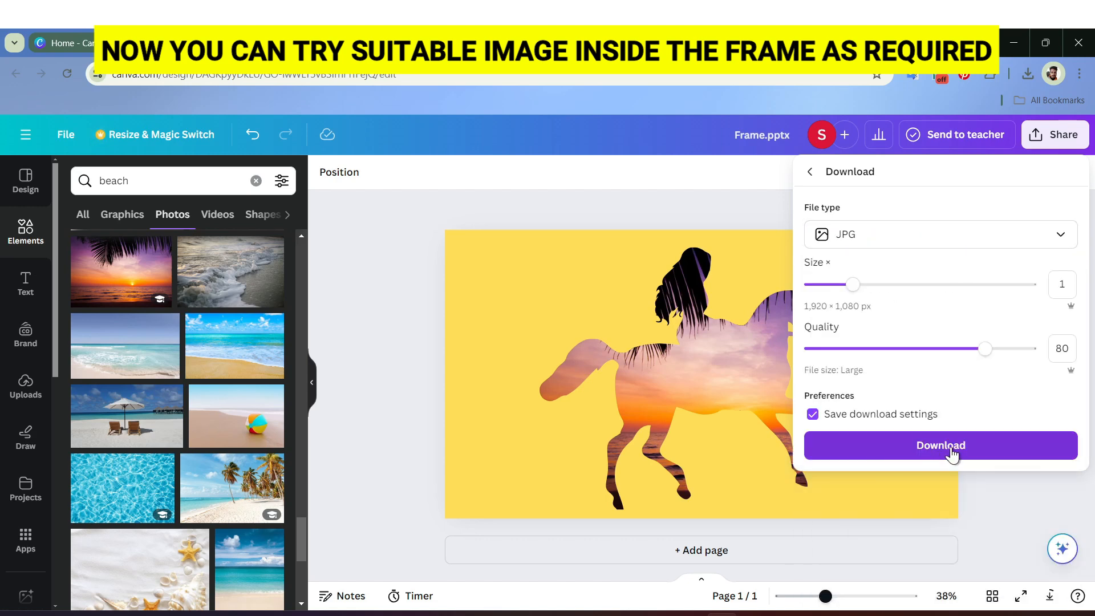
click(951, 452)
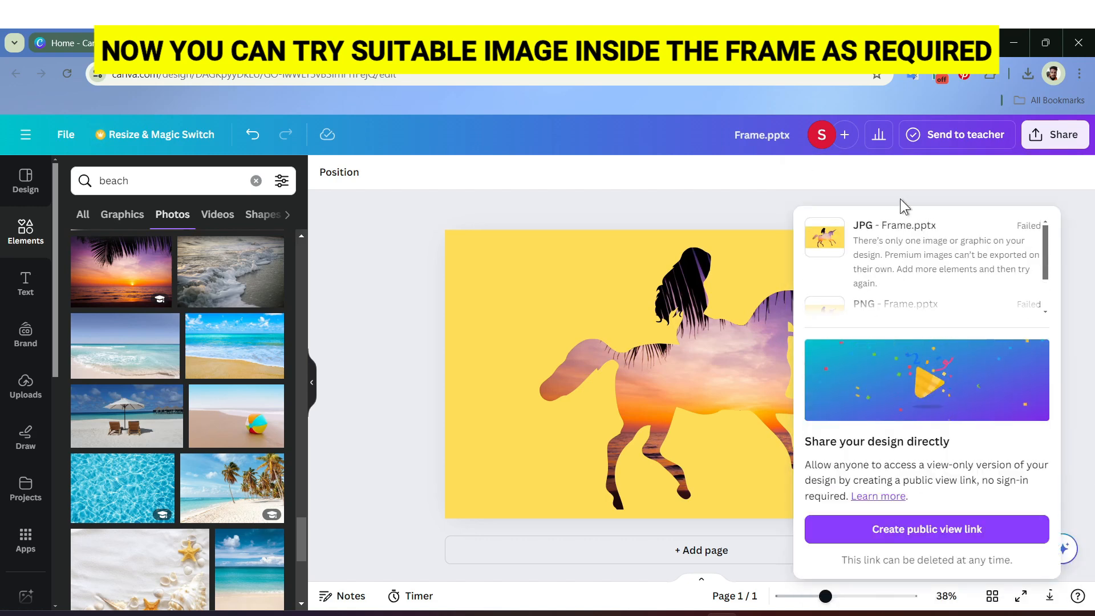
click(710, 224)
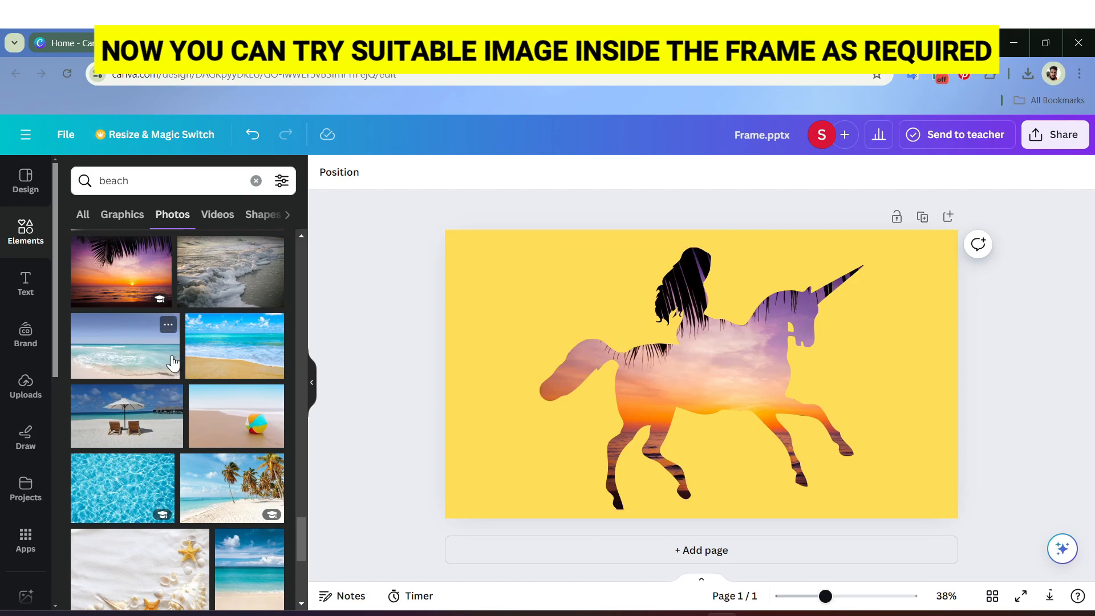
Try other beach photos in the unicorn frame: orange sunset with palms, aerial boat on turquoise water, and palm trees under a pale sky
scroll(100, 353, down, 10)
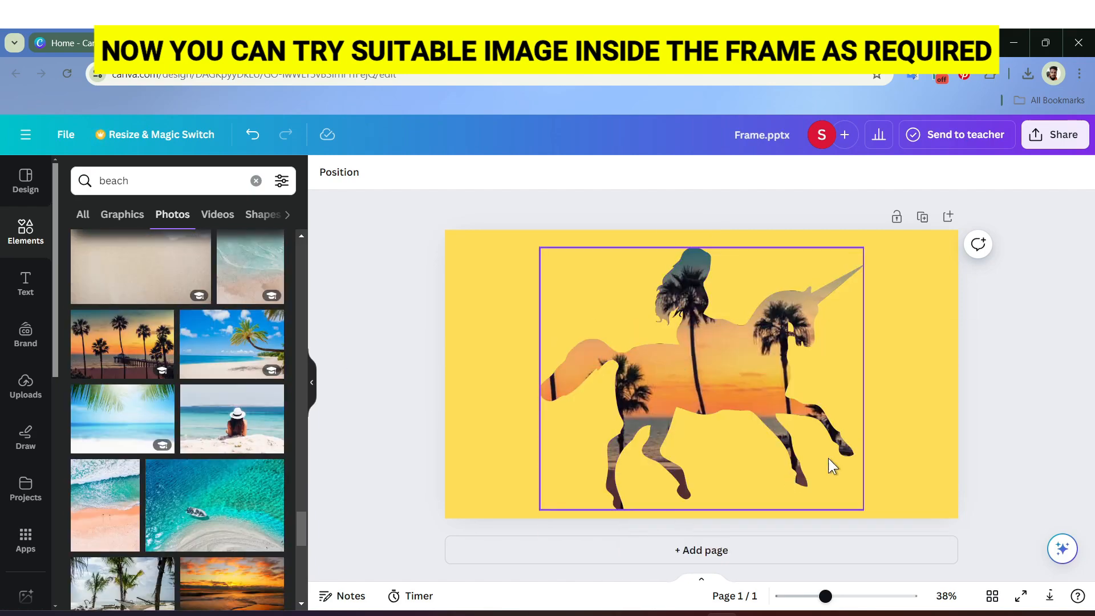
click(1055, 135)
drag(215, 505, 598, 385)
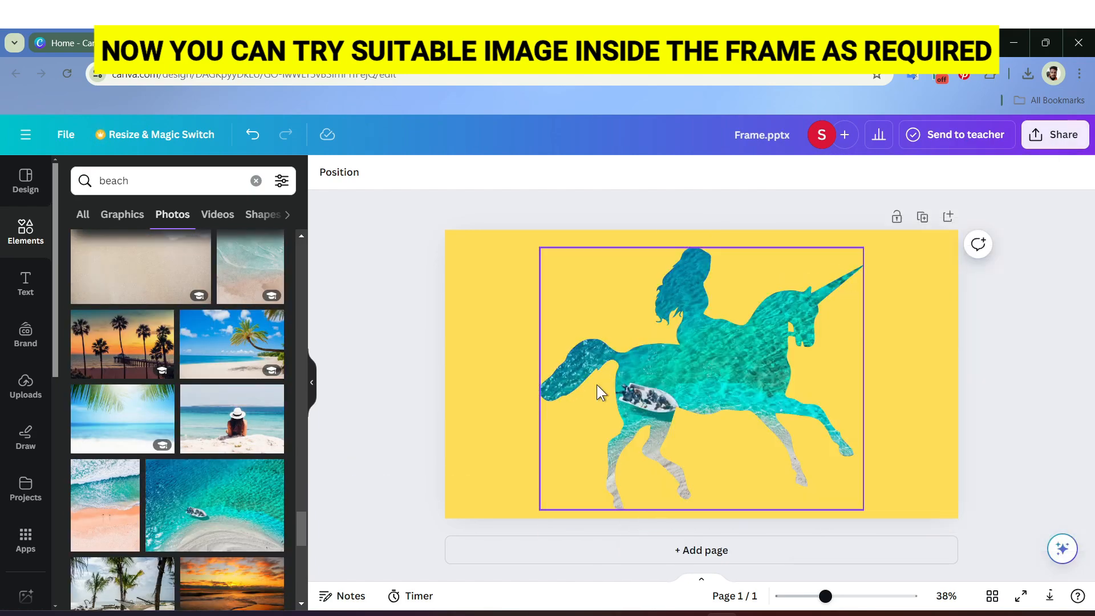
scroll(196, 489, down, 3)
drag(197, 487, 716, 343)
drag(94, 479, 687, 354)
Fill the unicorn frame with the photo of a wooden pier leading to a green tropical island
scroll(252, 411, down, 6)
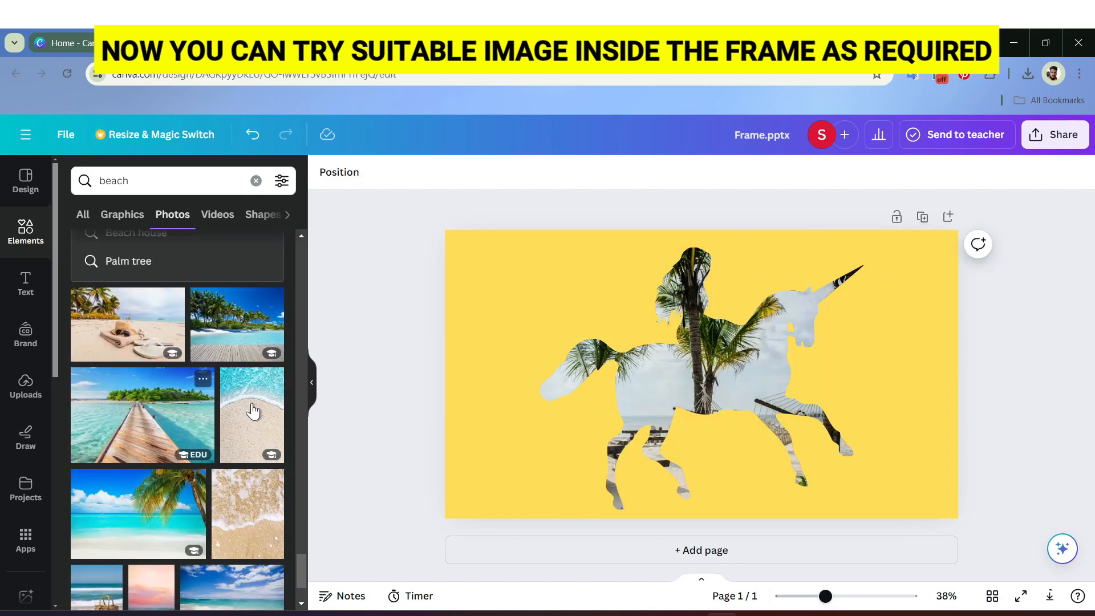
drag(199, 410, 704, 319)
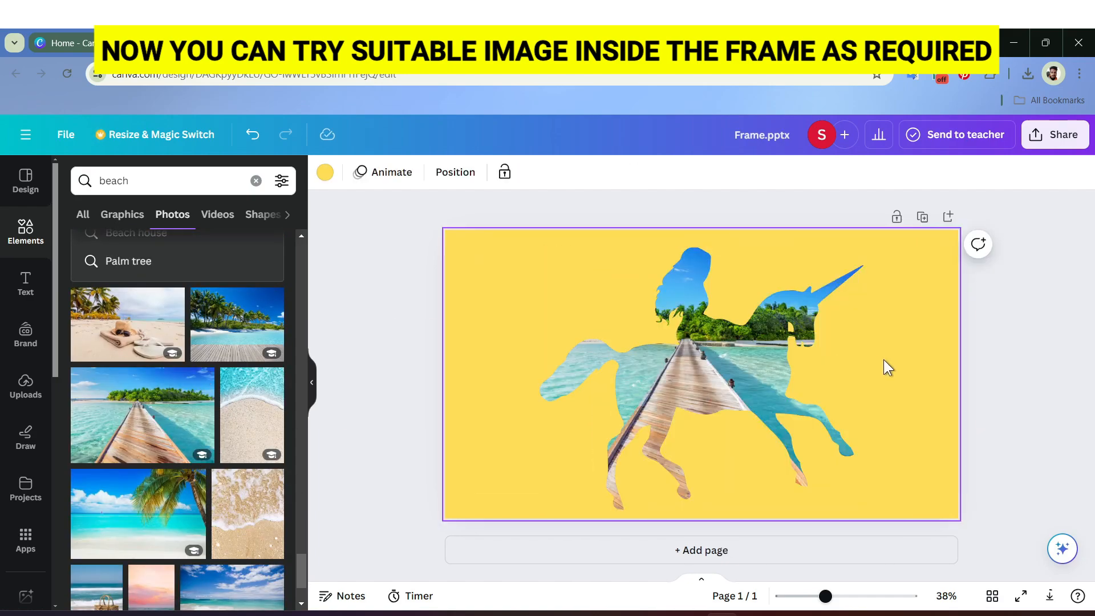
click(1055, 134)
click(928, 494)
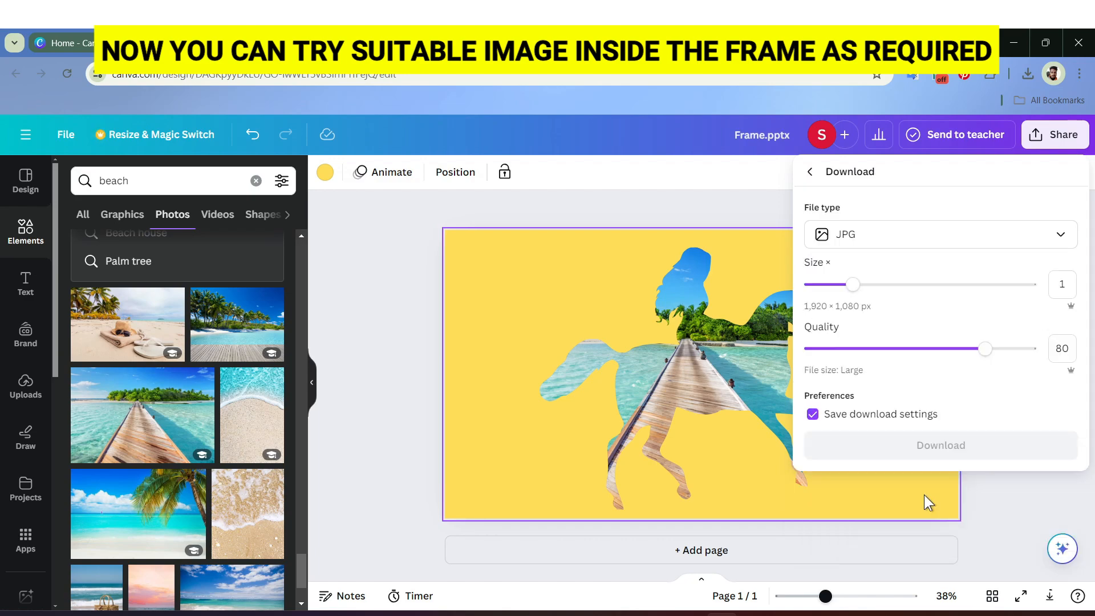
click(496, 322)
Fill the unicorn frame with the beach photo of a deep blue sky over turquoise sea and white surf
scroll(166, 362, down, 4)
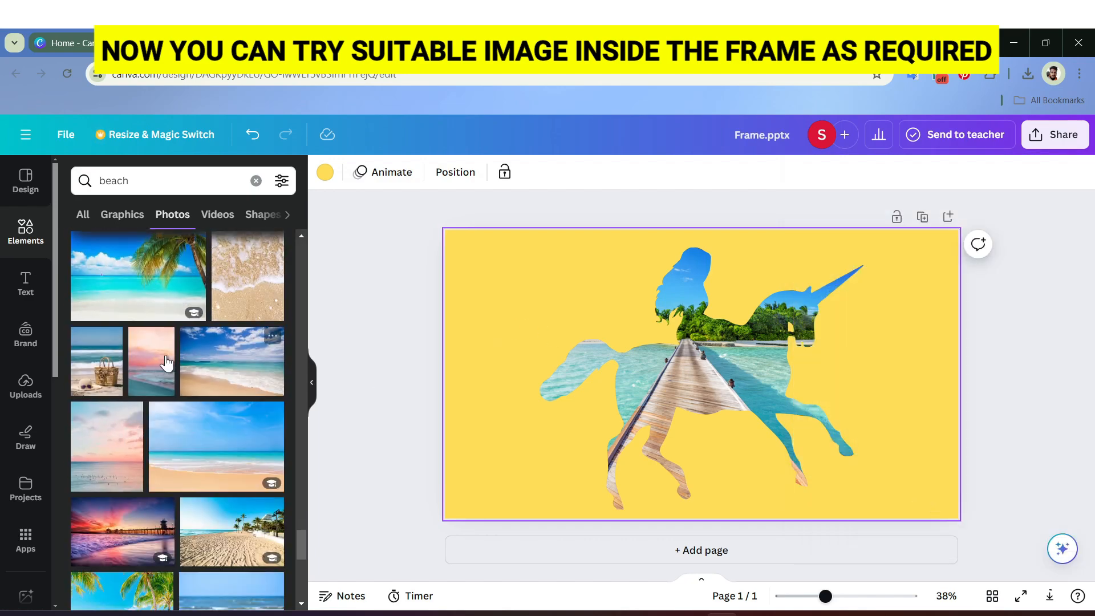
drag(99, 436, 199, 385)
scroll(198, 385, down, 2)
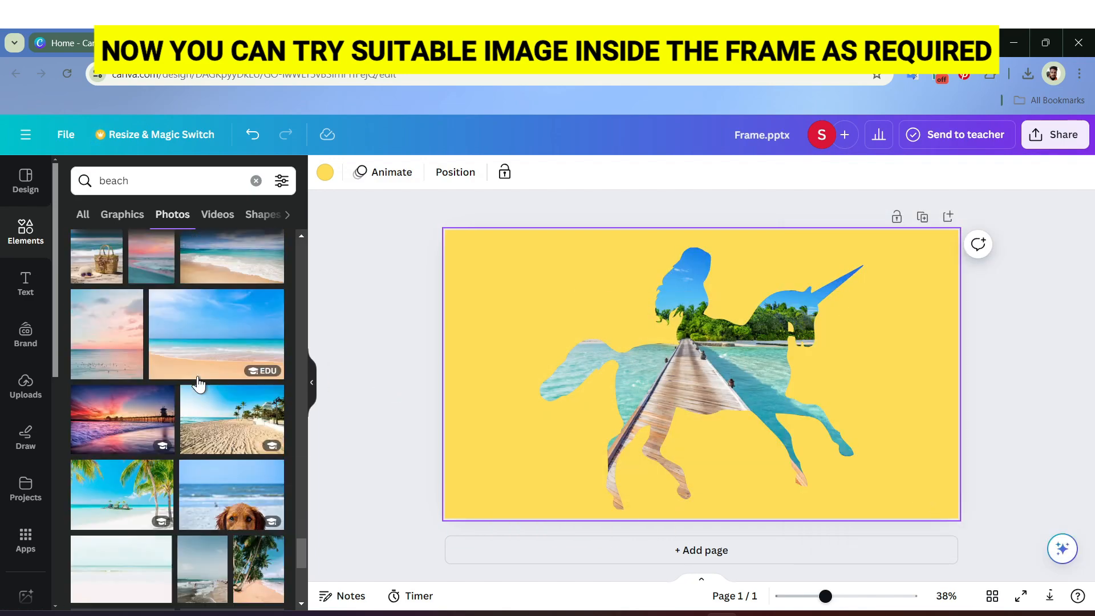
scroll(199, 385, down, 5)
drag(110, 422, 662, 343)
click(1057, 135)
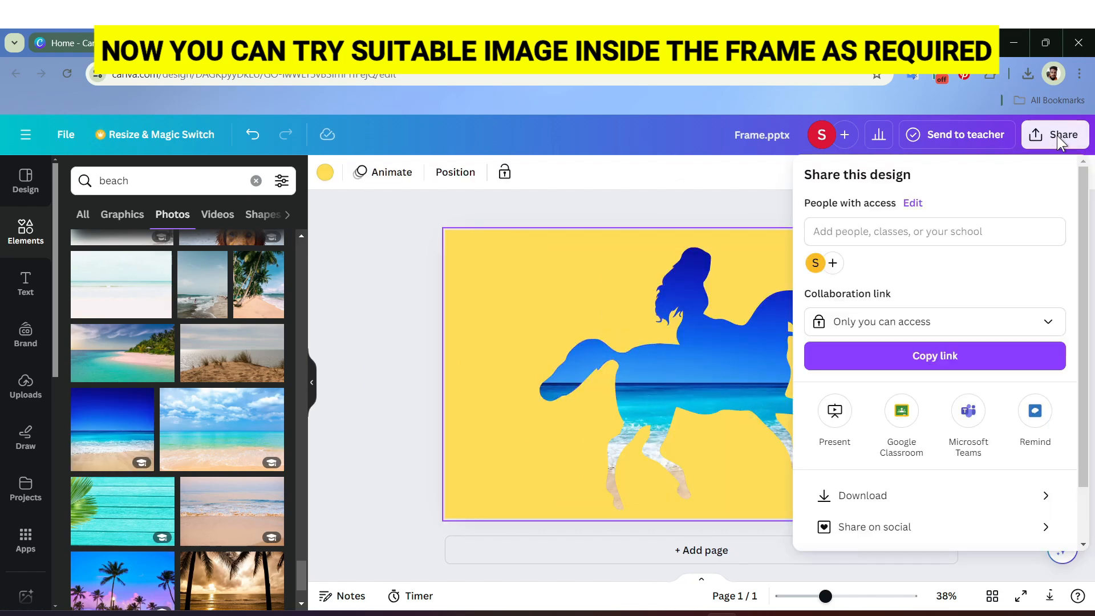
click(734, 186)
Delete the image from the unicorn frame and refill it with the same deep blue sky and sea photo
click(665, 364)
click(699, 212)
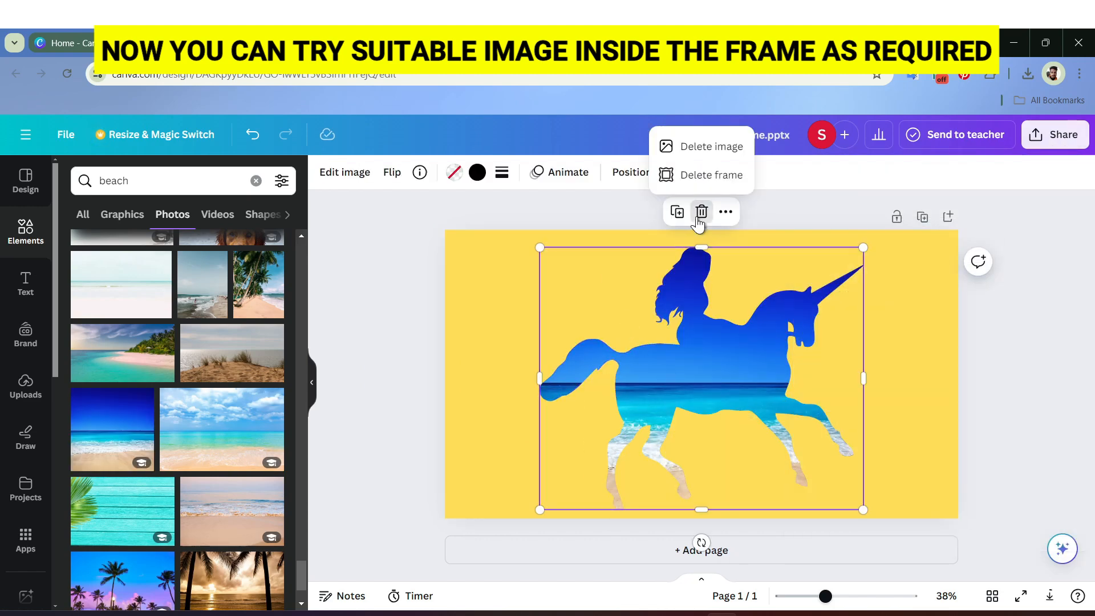
click(709, 159)
drag(112, 430, 584, 346)
Open the design's download settings and set the file type to PNG
click(1057, 138)
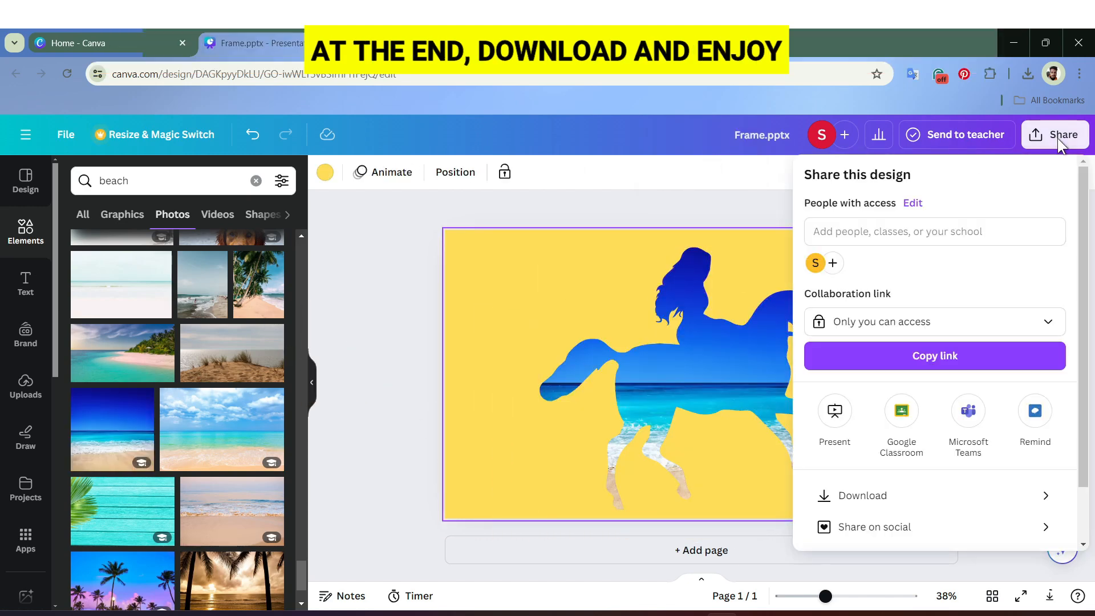
click(911, 495)
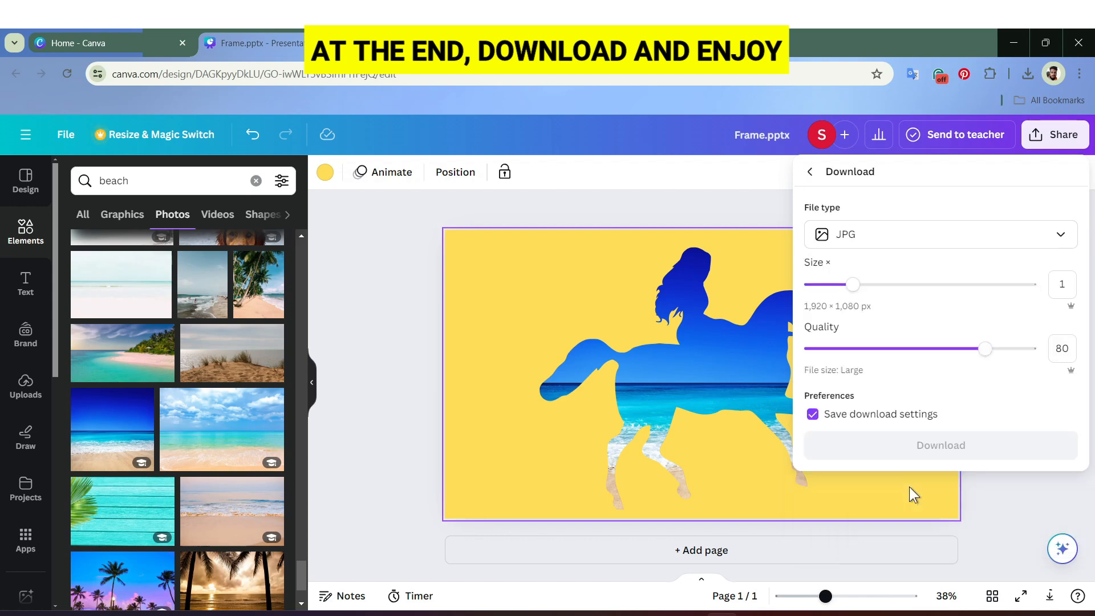
click(955, 242)
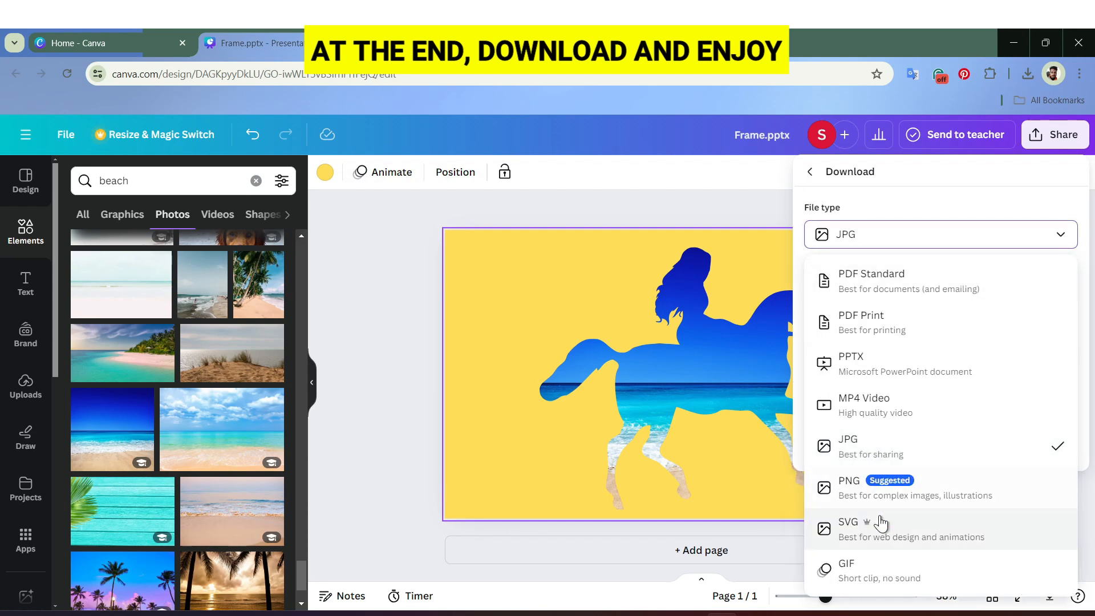
click(910, 490)
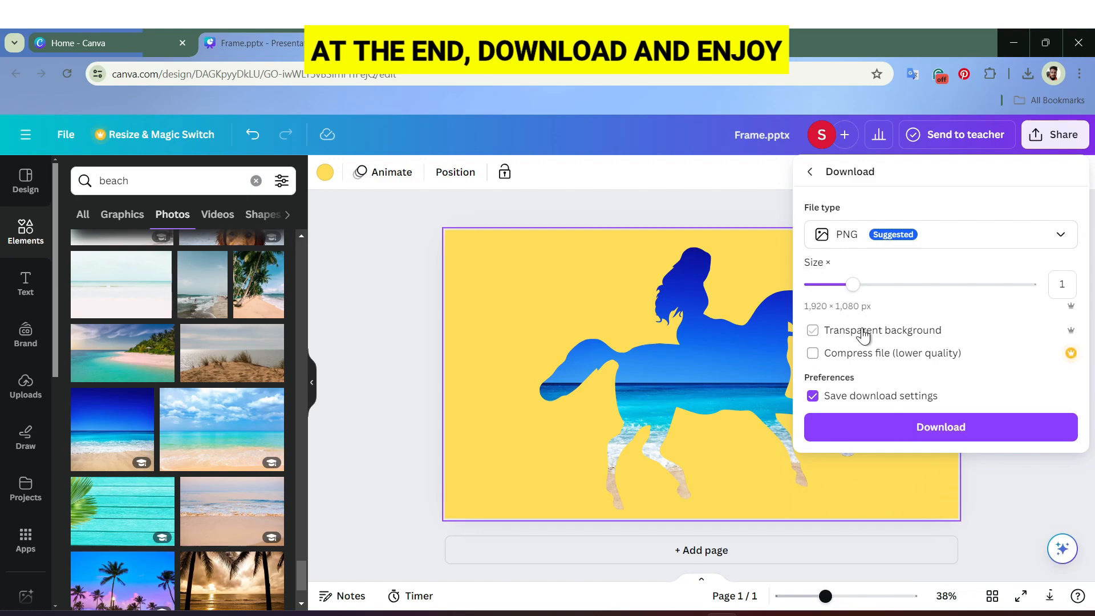